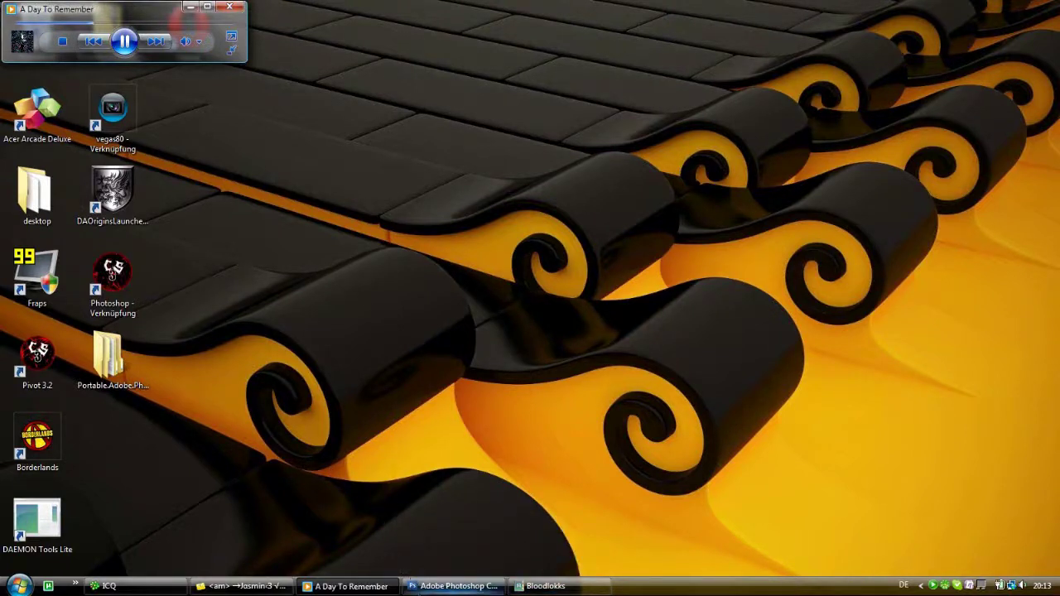
Restore the Adobe Photoshop CS3 window from the taskbar to show the Unbenannt-2 portrait
left_click(448, 586)
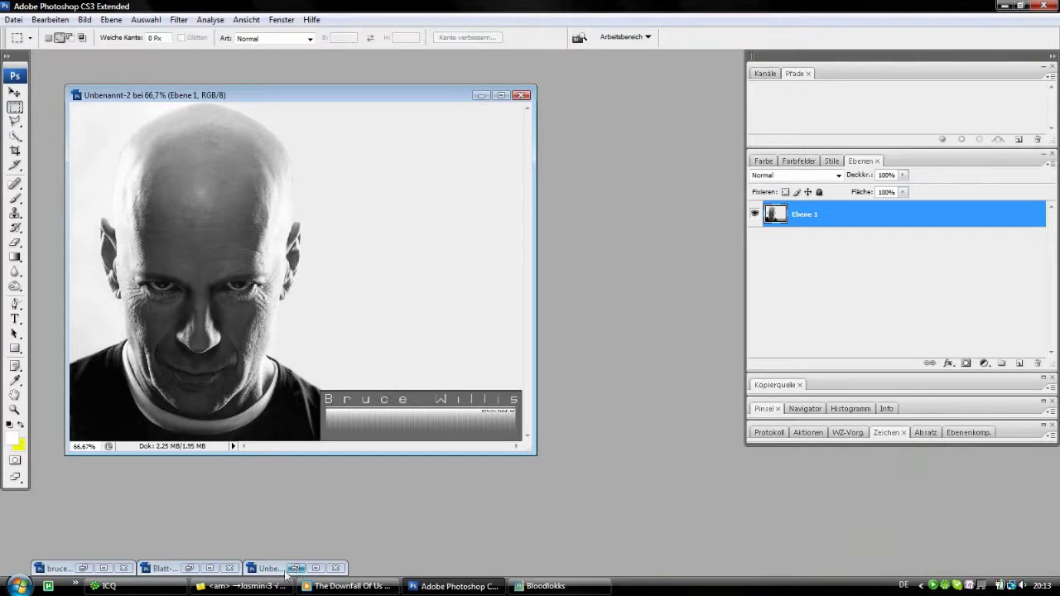
left_click(83, 569)
key("ctrl+a")
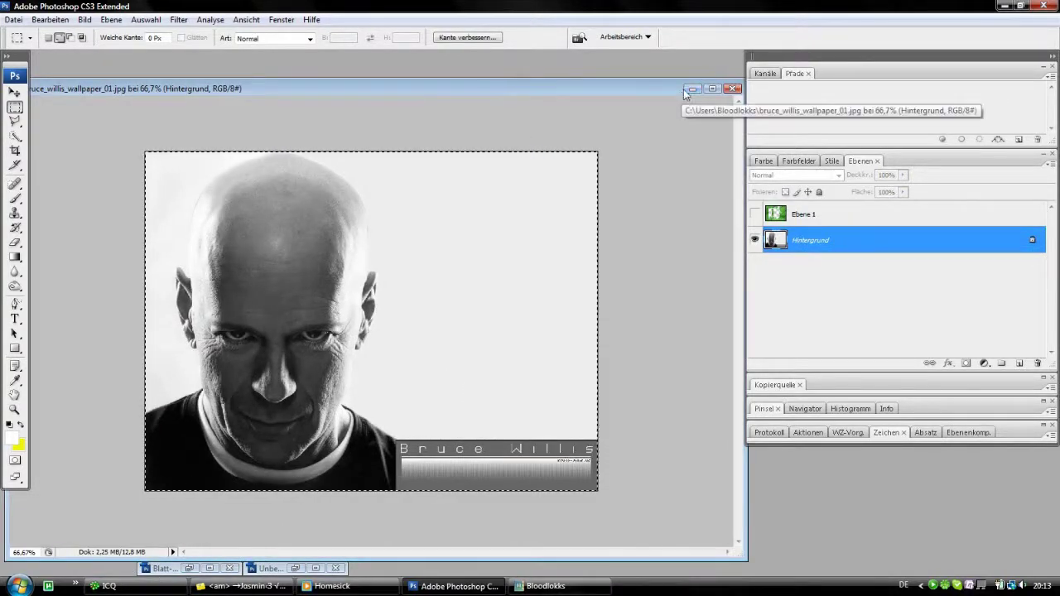
left_click(754, 215)
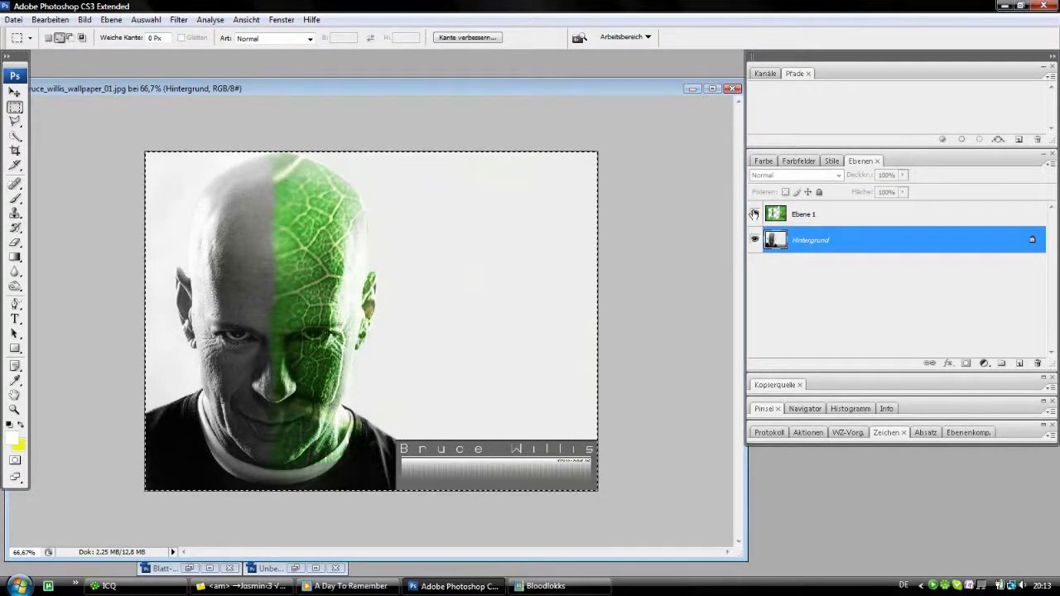
left_click(50, 19)
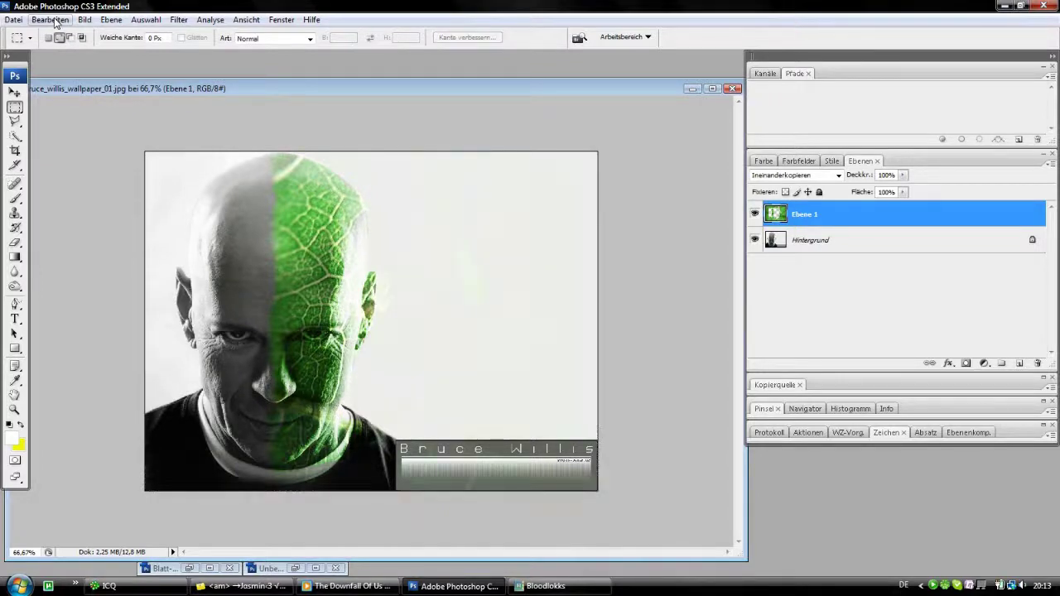
key("z")
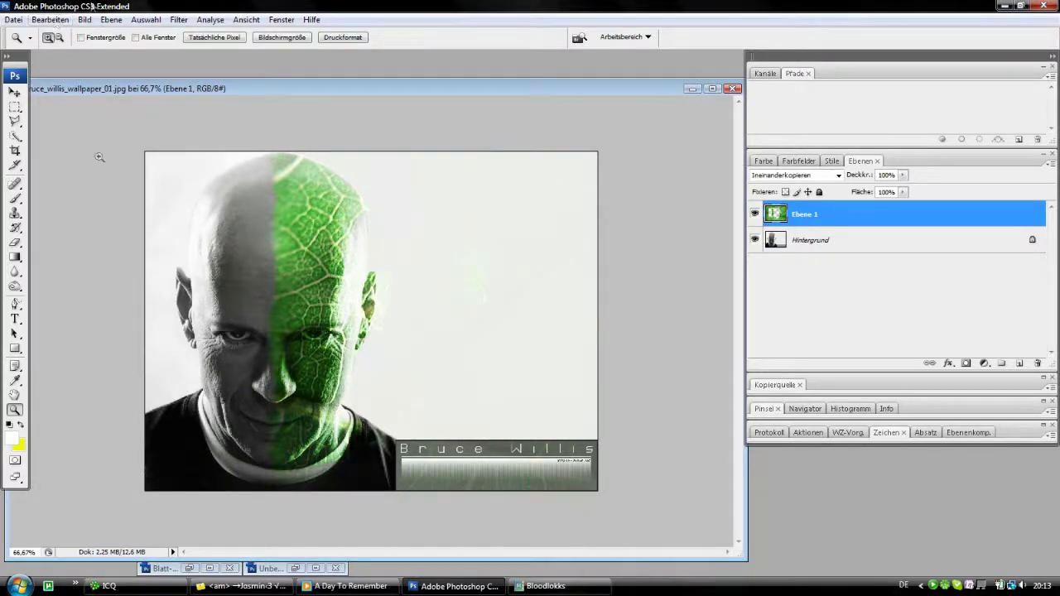
left_click(691, 88)
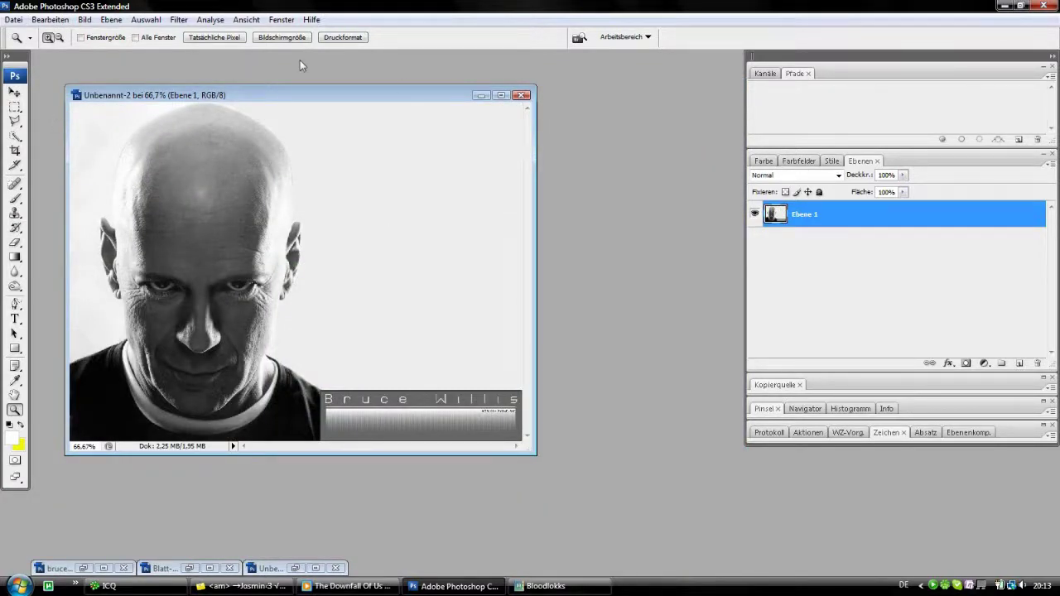
Reposition the Unbenannt-2 portrait window and zoom it to 100%
left_click_drag(320, 103, 370, 124)
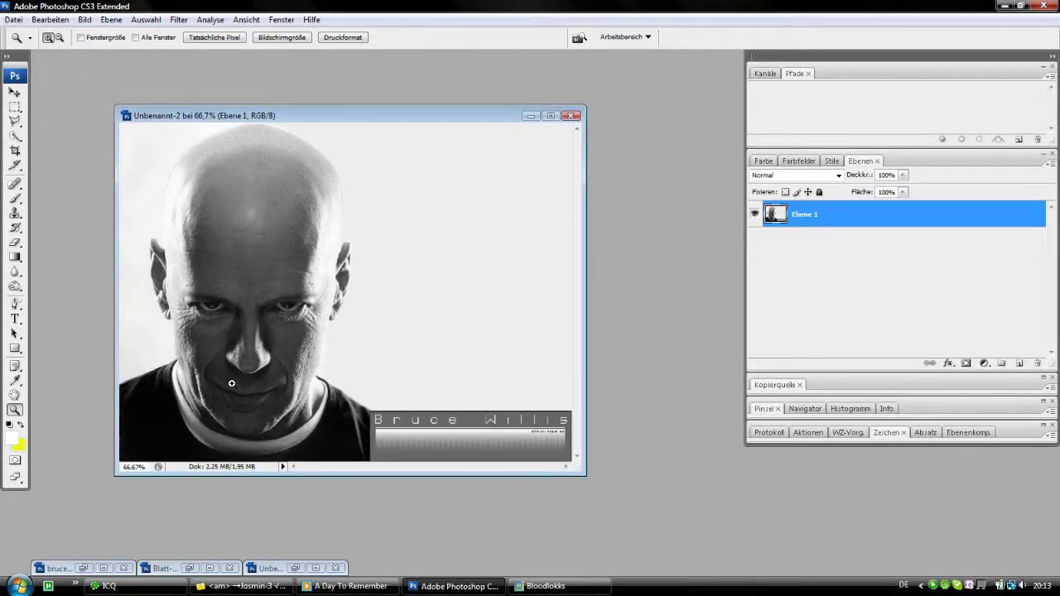
left_click(277, 231)
scroll(386, 441, "down", 2)
scroll(397, 381, "down", 3)
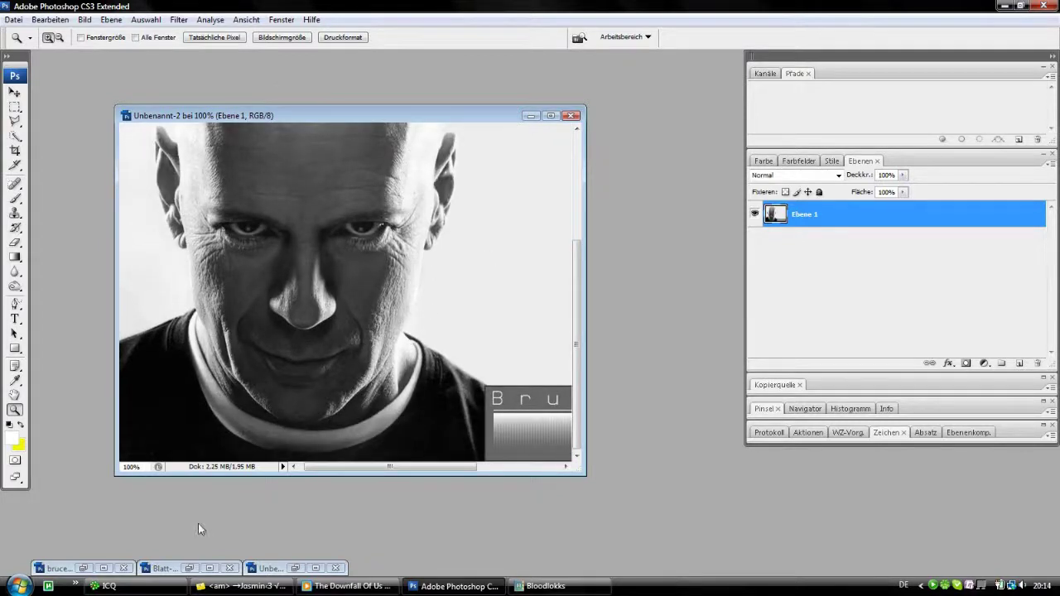
Briefly restore and minimize Unbenannt-1, then bring up the Blatt-wiki.jpg leaf photo
left_click(295, 569)
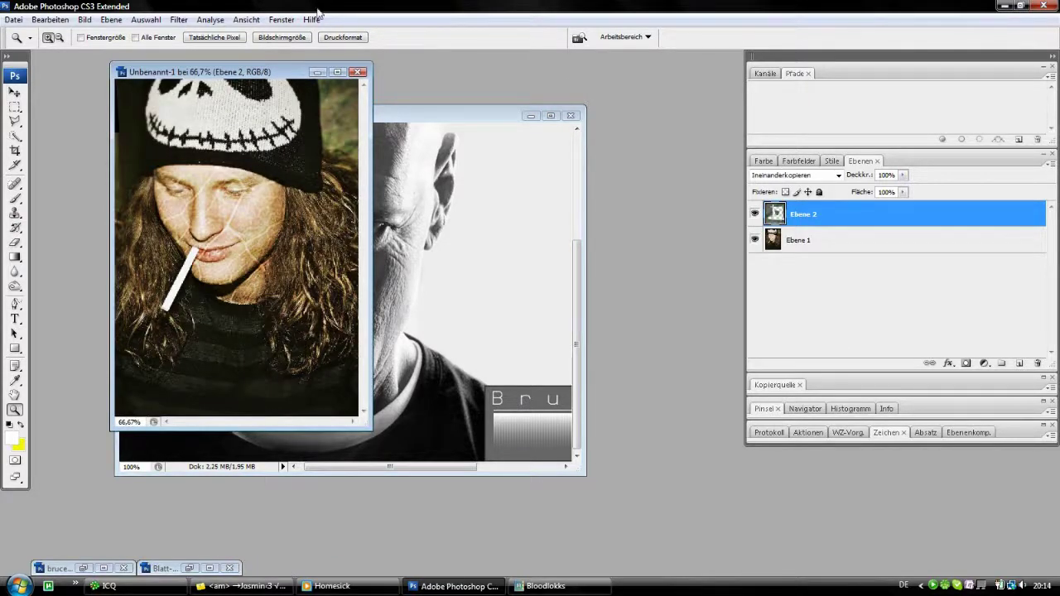
left_click(318, 72)
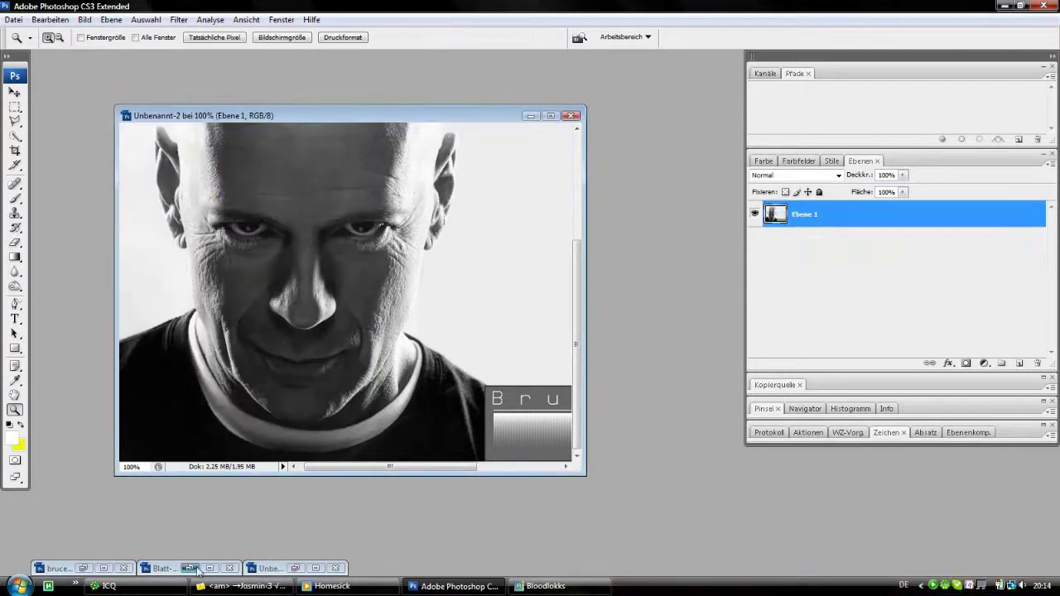
left_click(197, 569)
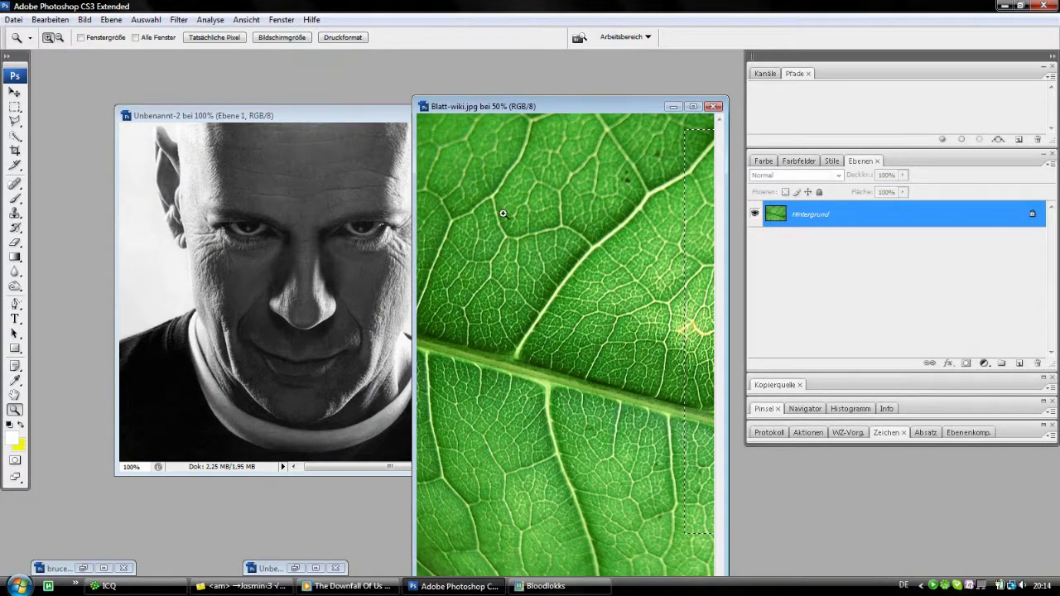
Maximize Blatt-wiki.jpg and invert its selection with Auswahl umkehren
left_click(692, 107)
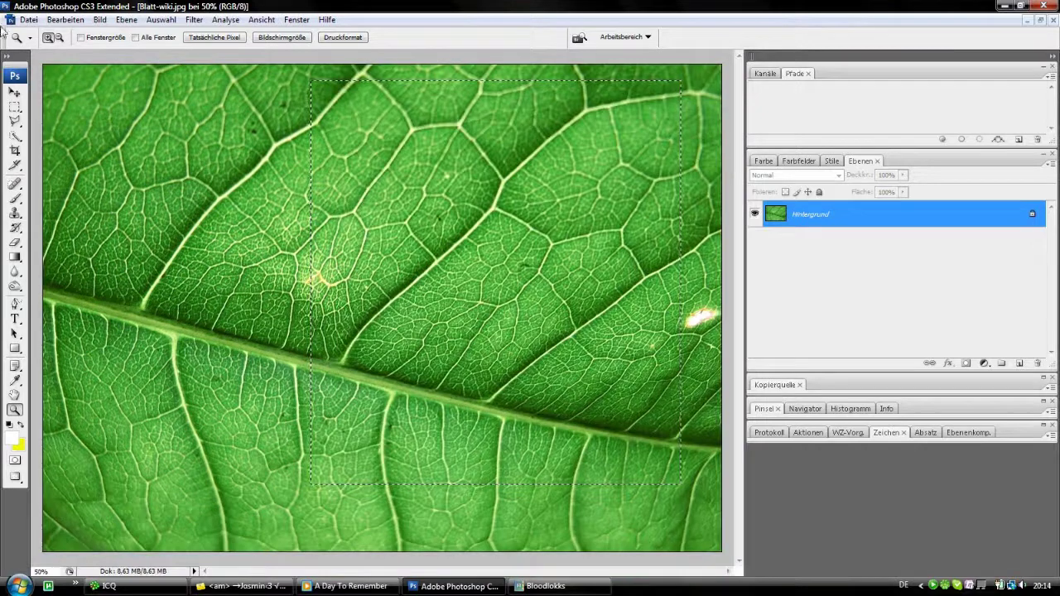
left_click(161, 19)
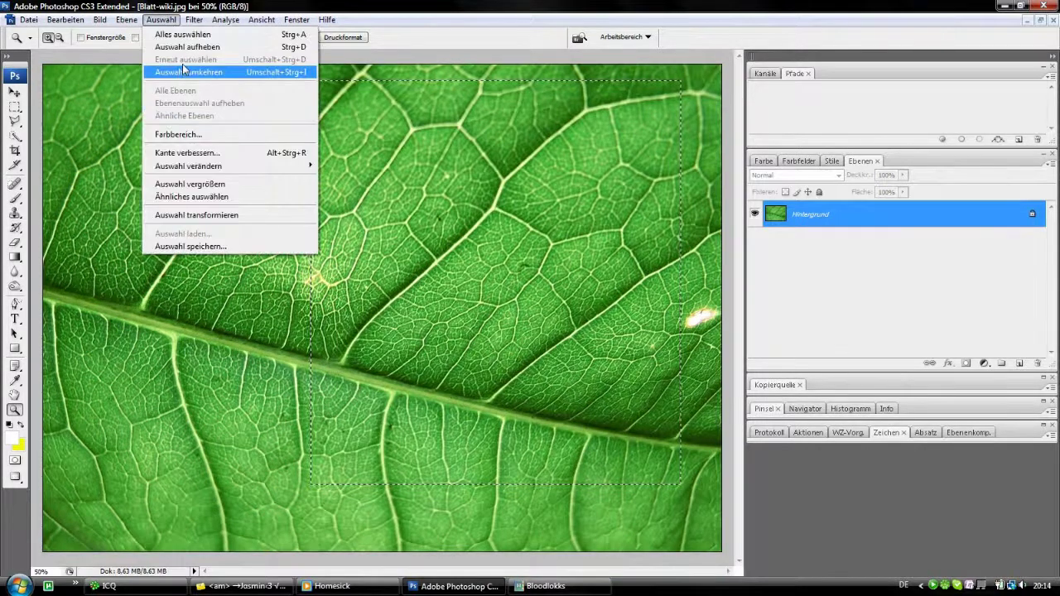
left_click(184, 72)
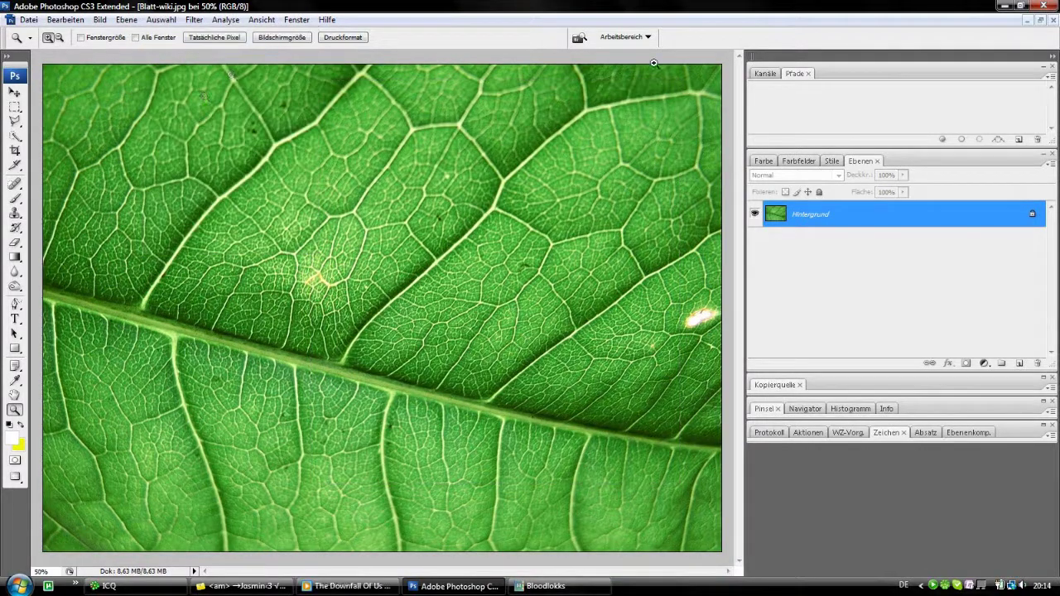
Drag the leaf photo with the Move tool into Unbenannt-2 as new layer Ebene 2
left_click(1041, 19)
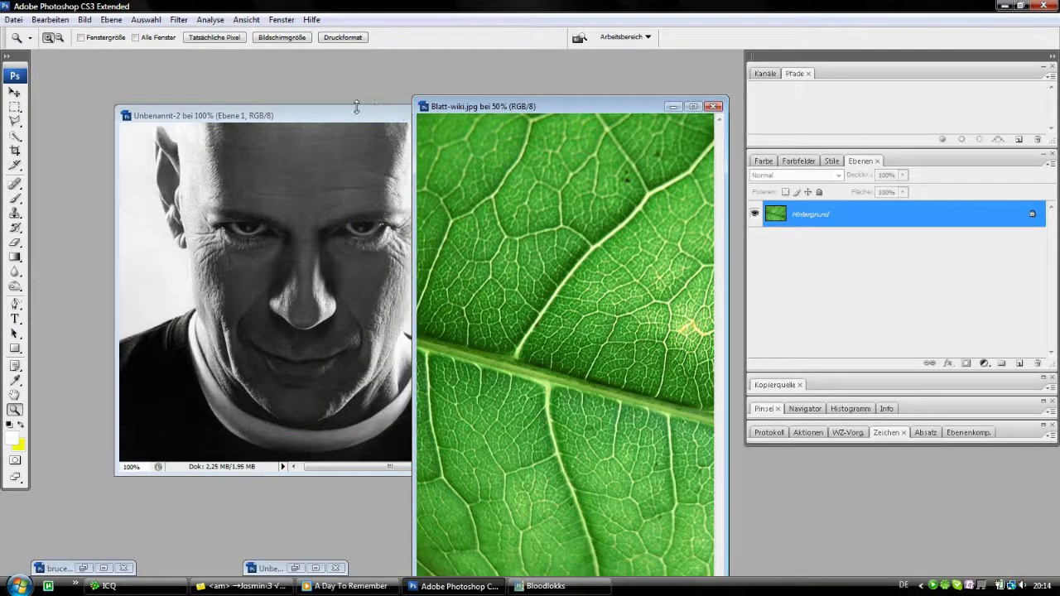
left_click_drag(205, 107, 4, 98)
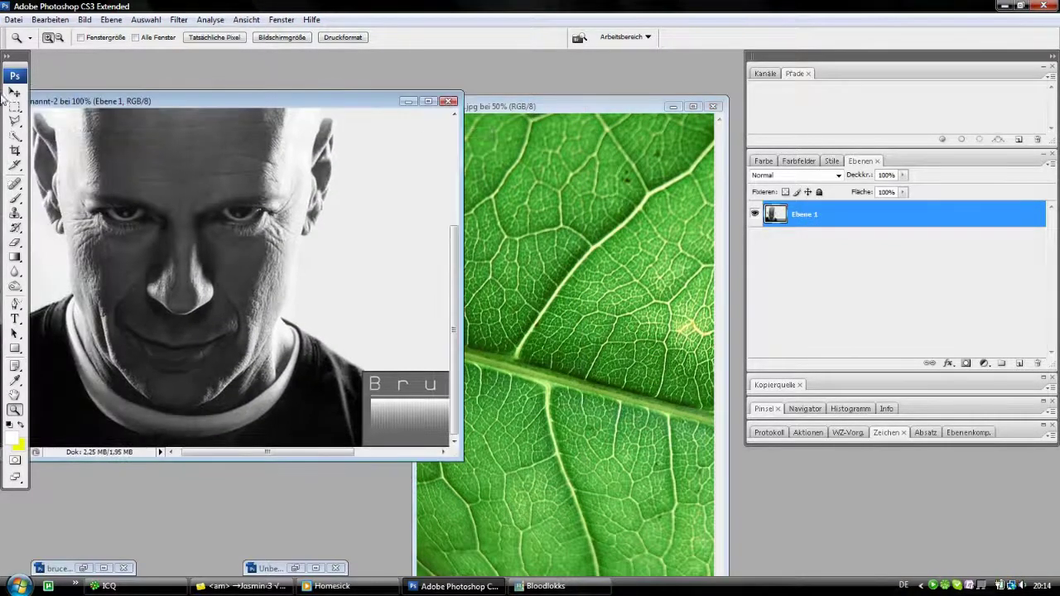
left_click(16, 94)
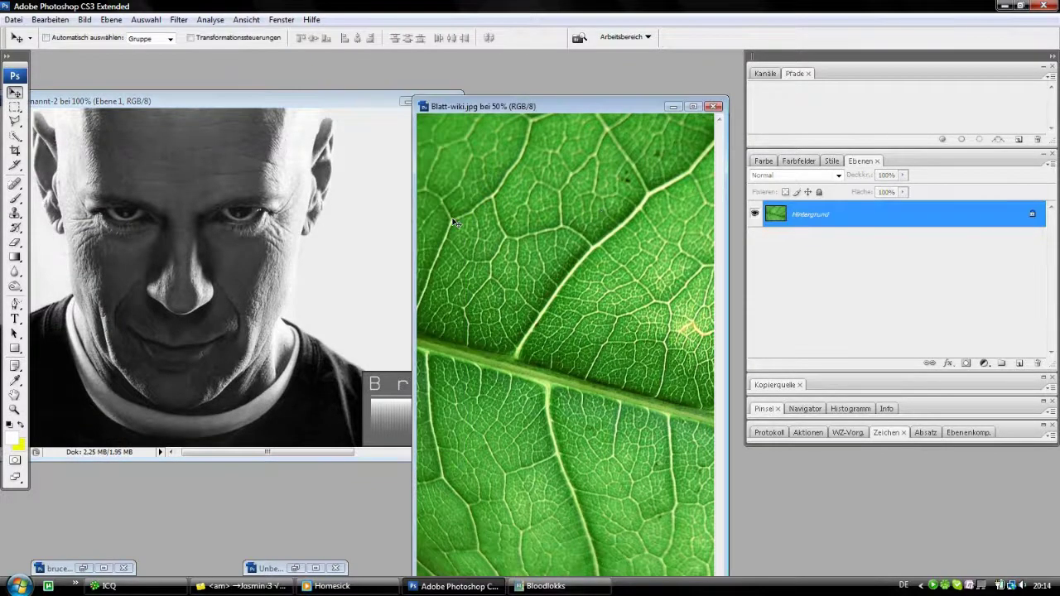
left_click_drag(582, 214, 227, 218)
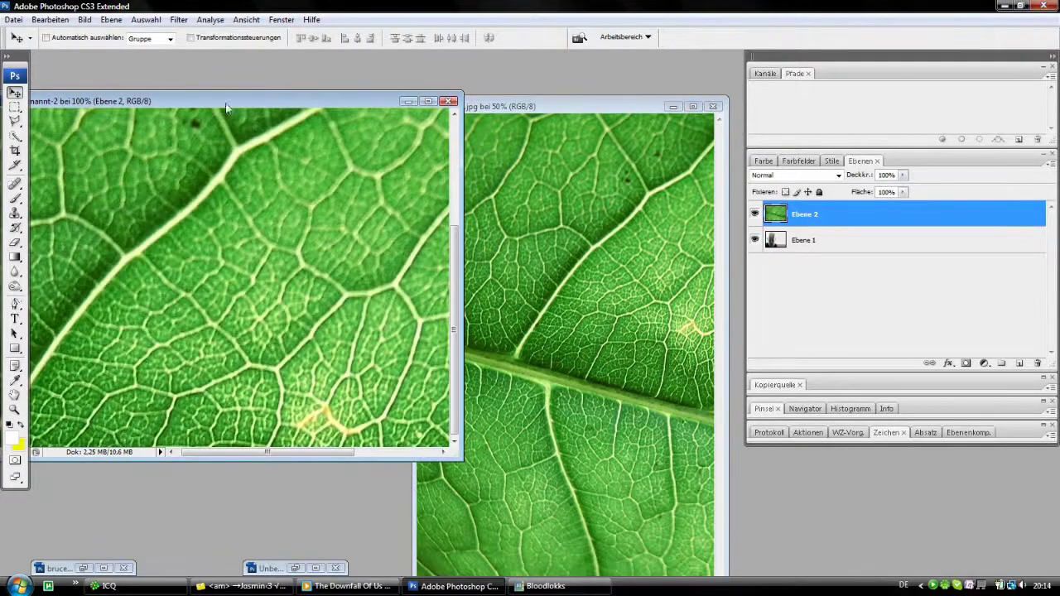
left_click_drag(226, 108, 348, 123)
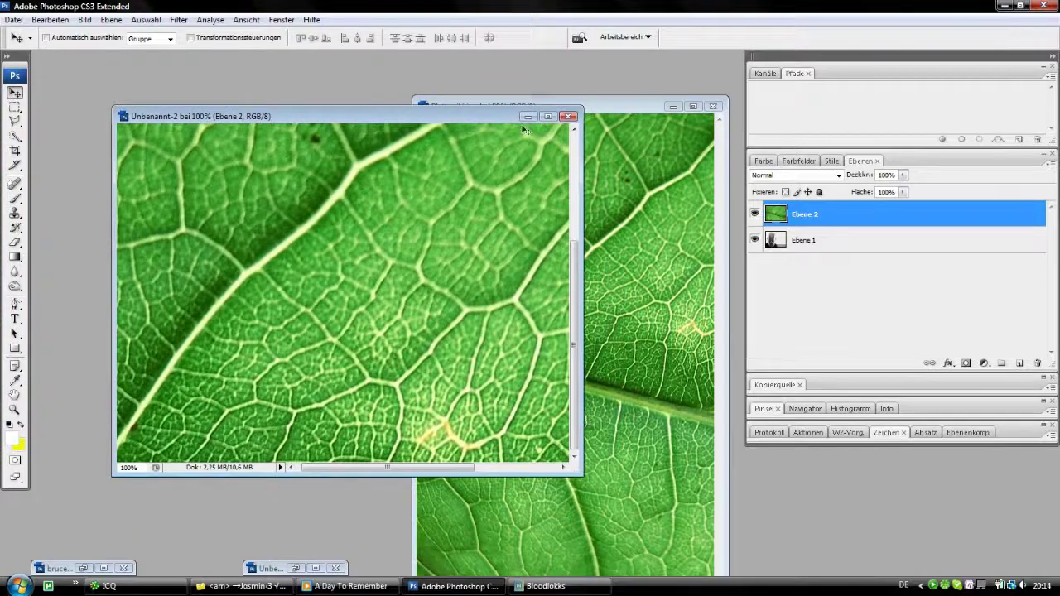
left_click(548, 117)
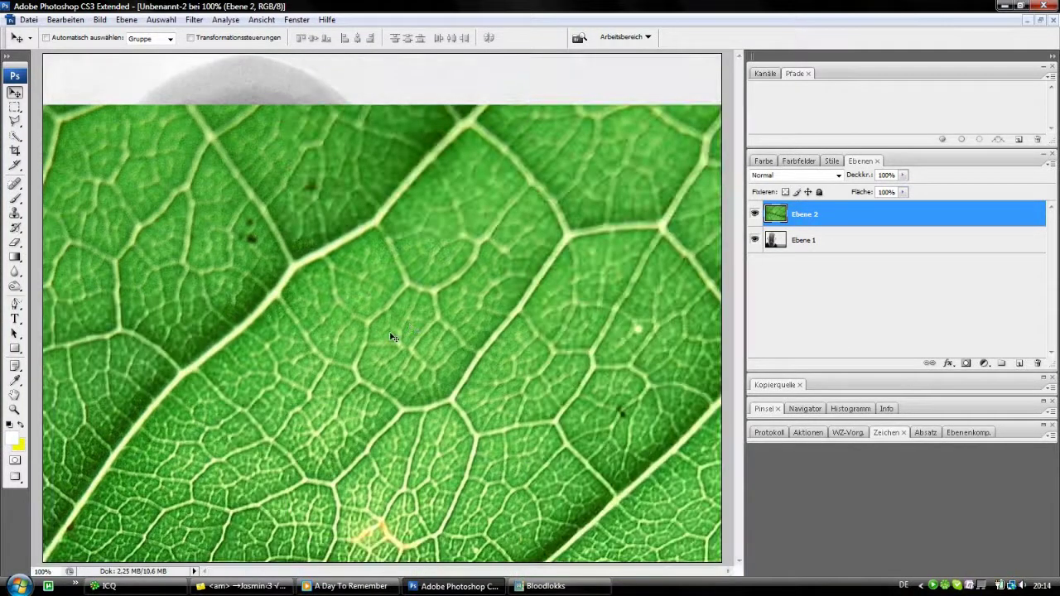
Zoom out to 50% and shift the leaf layer up and right
key("ctrl+minus")
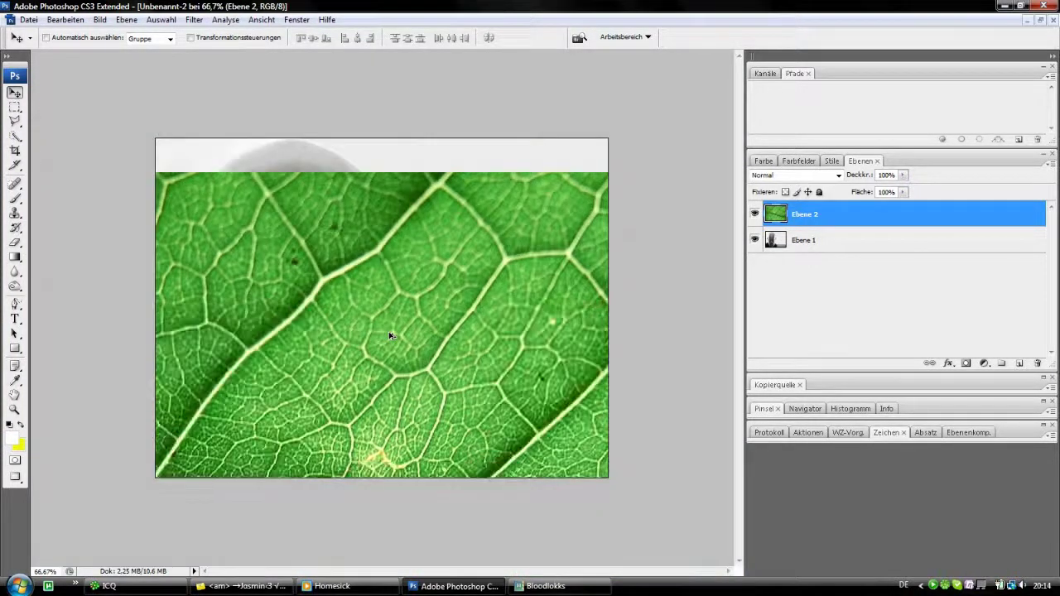
key("ctrl+minus")
left_click_drag(391, 336, 414, 291)
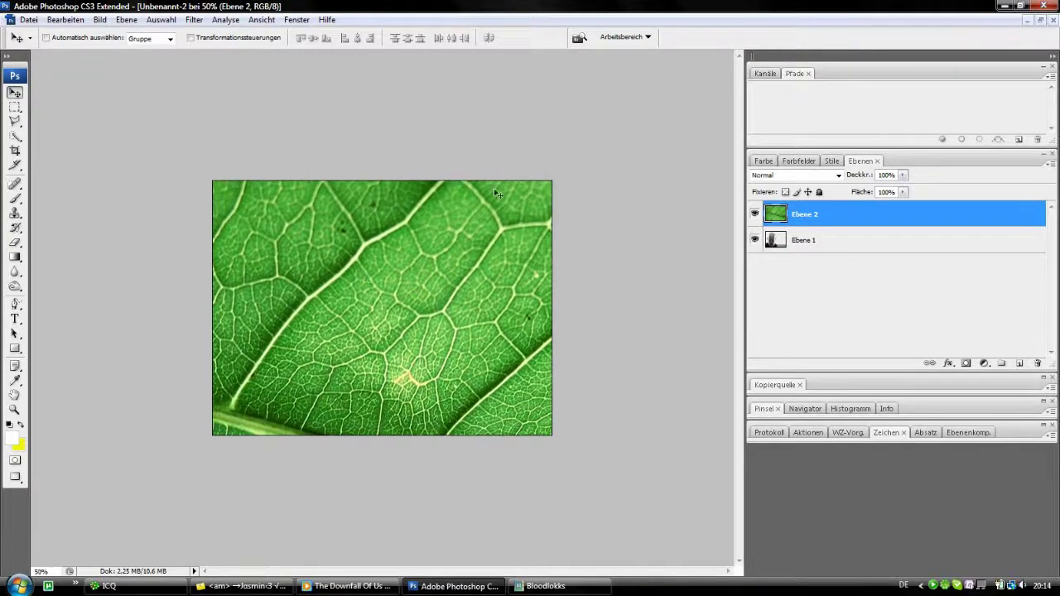
Free-transform Ebene 2 to 50% × 52.2% so it fills the canvas, and apply it
left_click(62, 20)
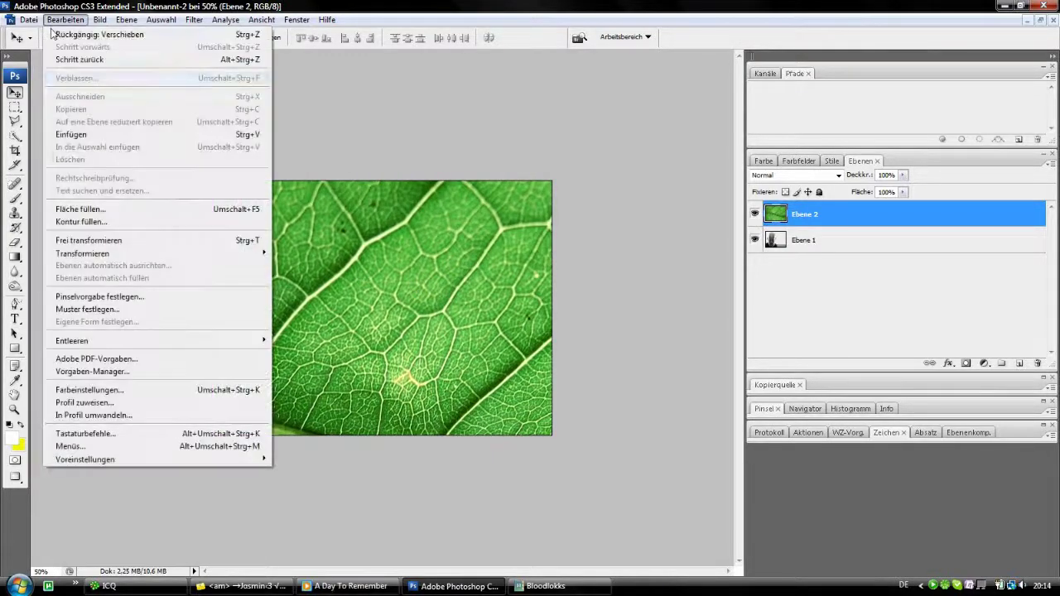
left_click(88, 237)
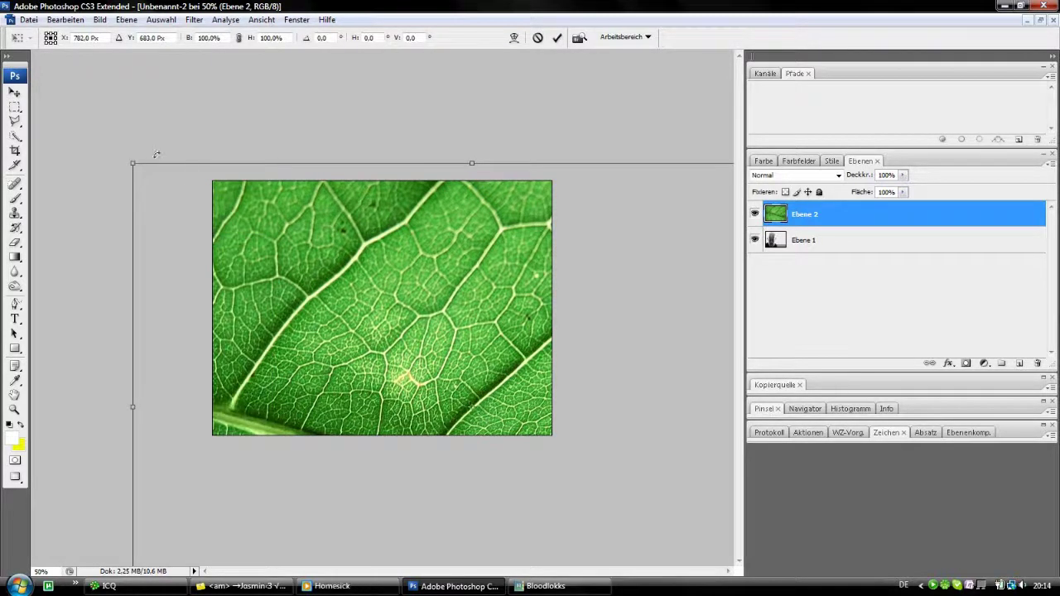
left_click_drag(131, 163, 442, 436)
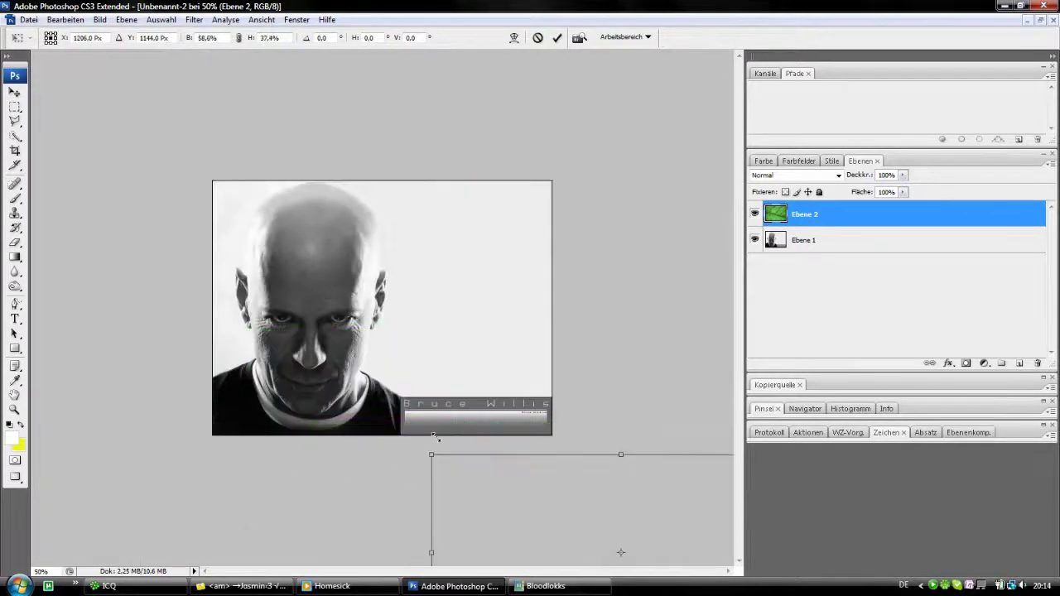
left_click_drag(464, 464, 220, 215)
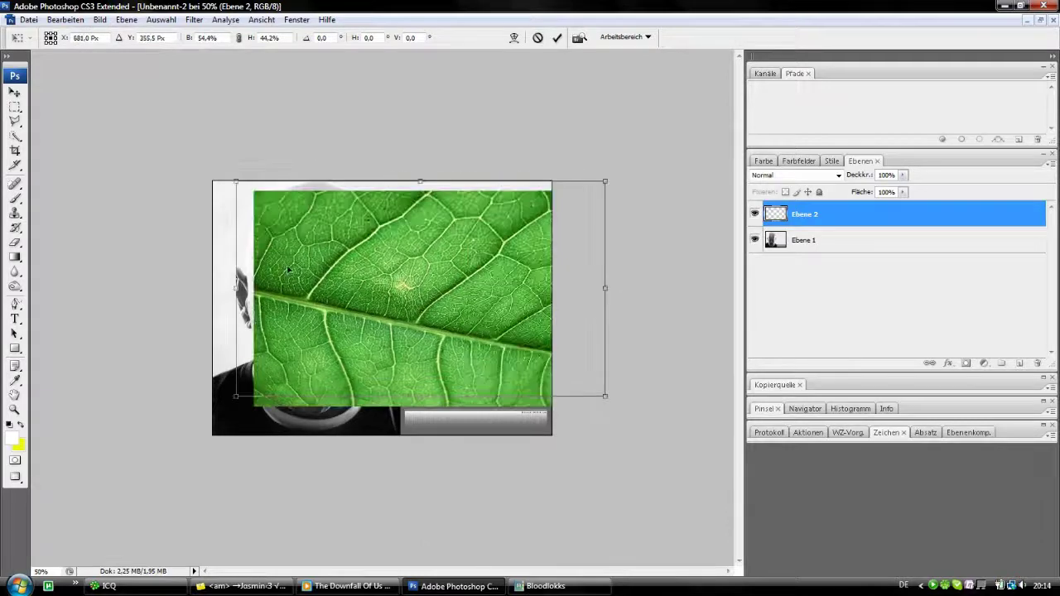
left_click_drag(282, 264, 252, 312)
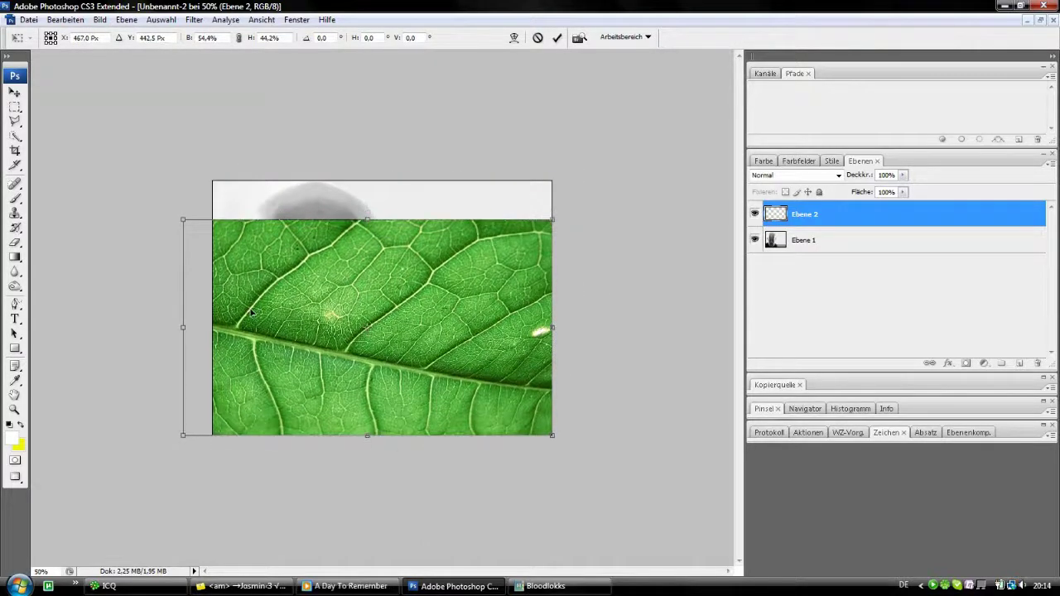
left_click_drag(182, 216, 211, 179)
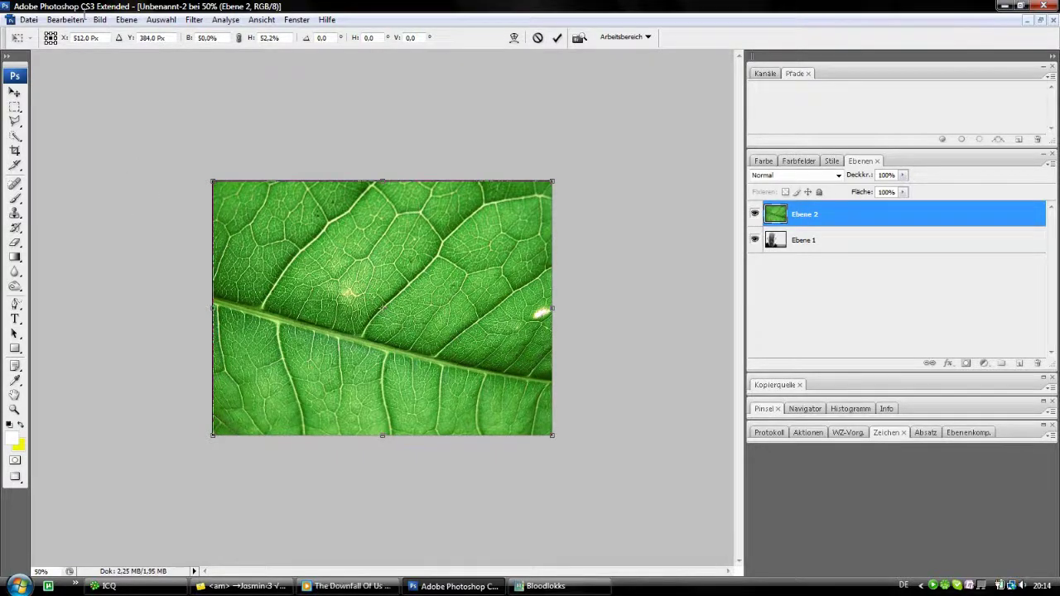
left_click(80, 24)
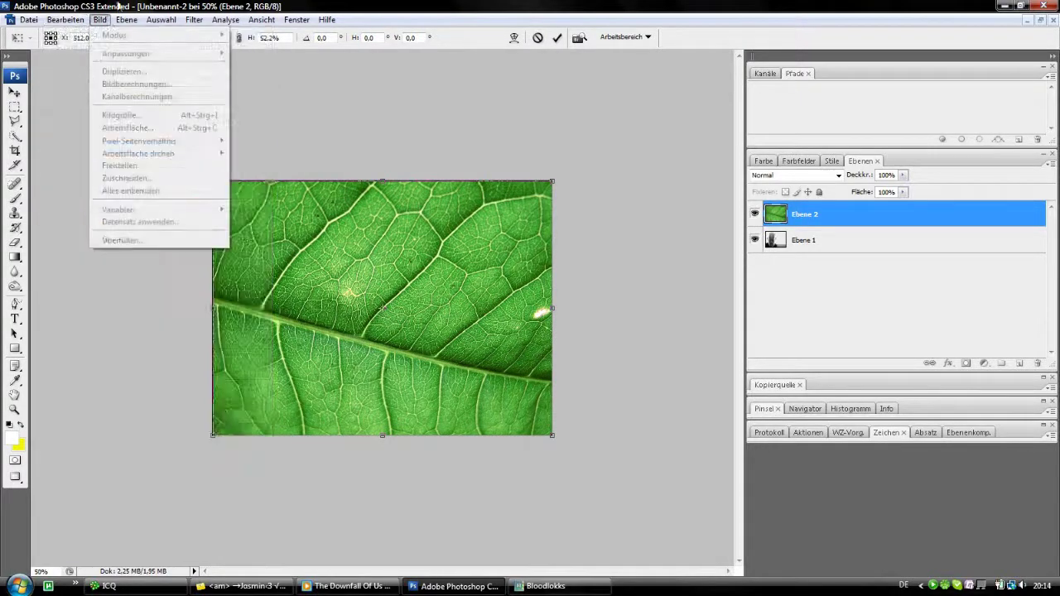
left_click(14, 93)
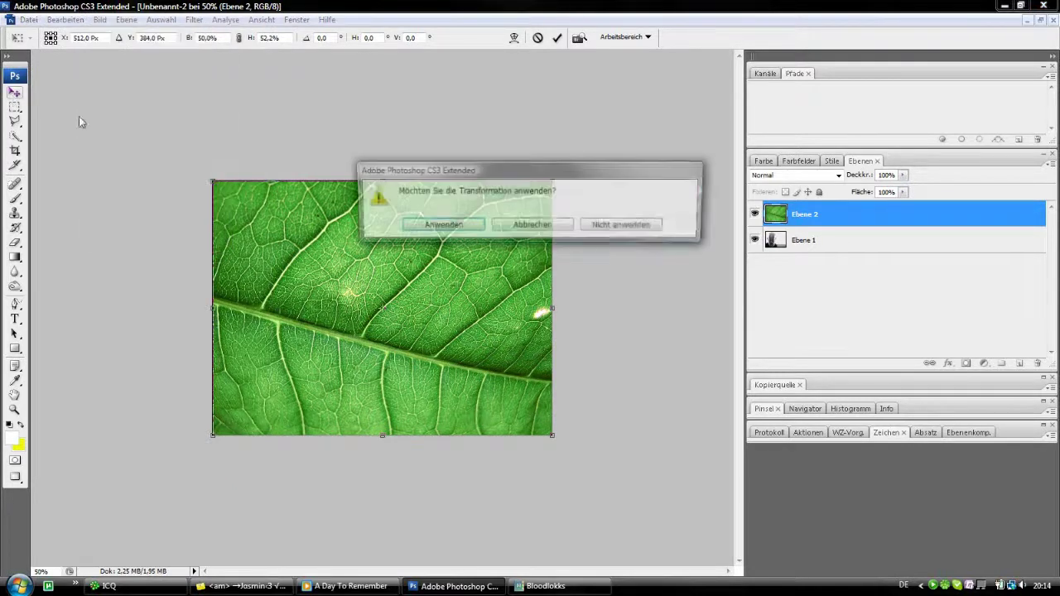
left_click(426, 229)
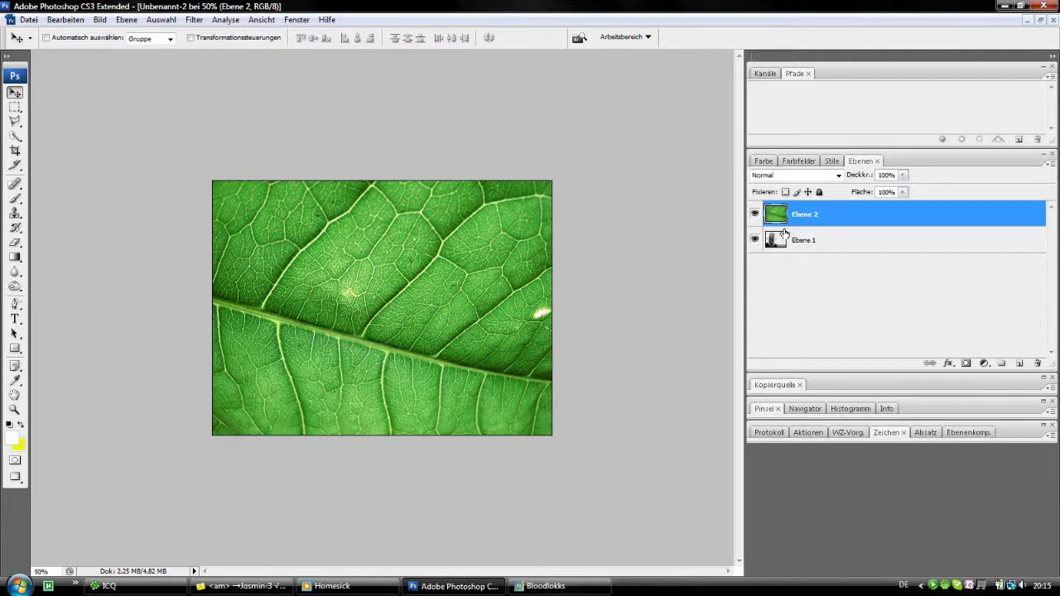
Set Ebene 2's blend mode to Ineinanderkopieren (Overlay)
left_click(768, 175)
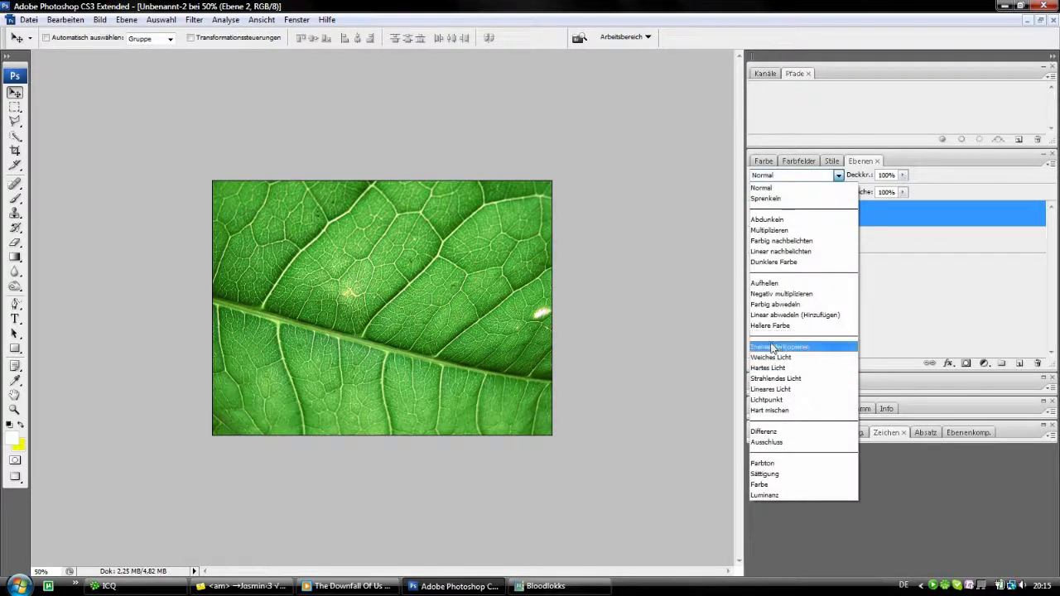
left_click(771, 347)
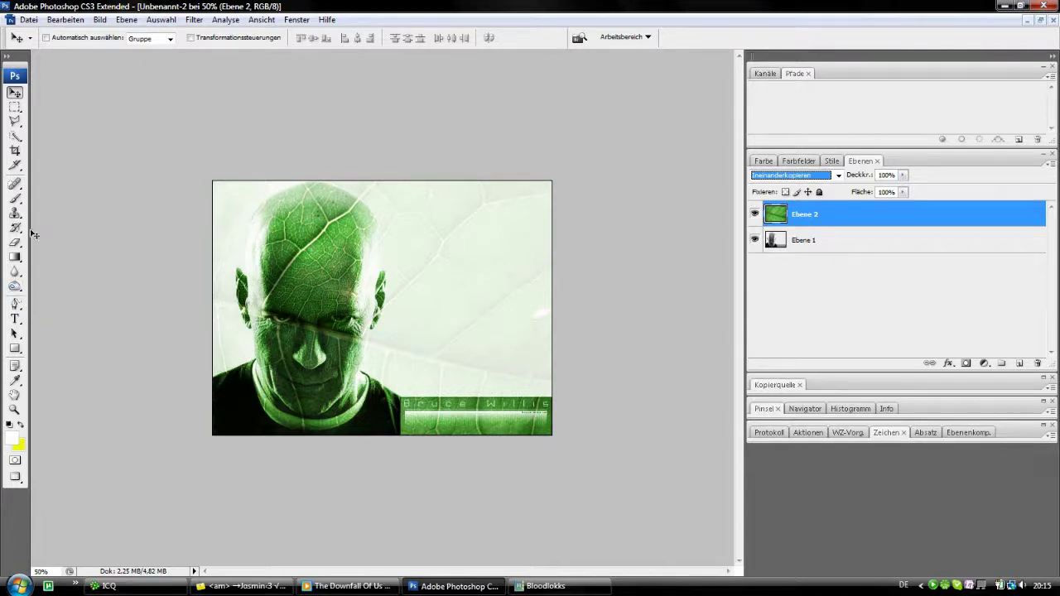
key("ctrl+plus")
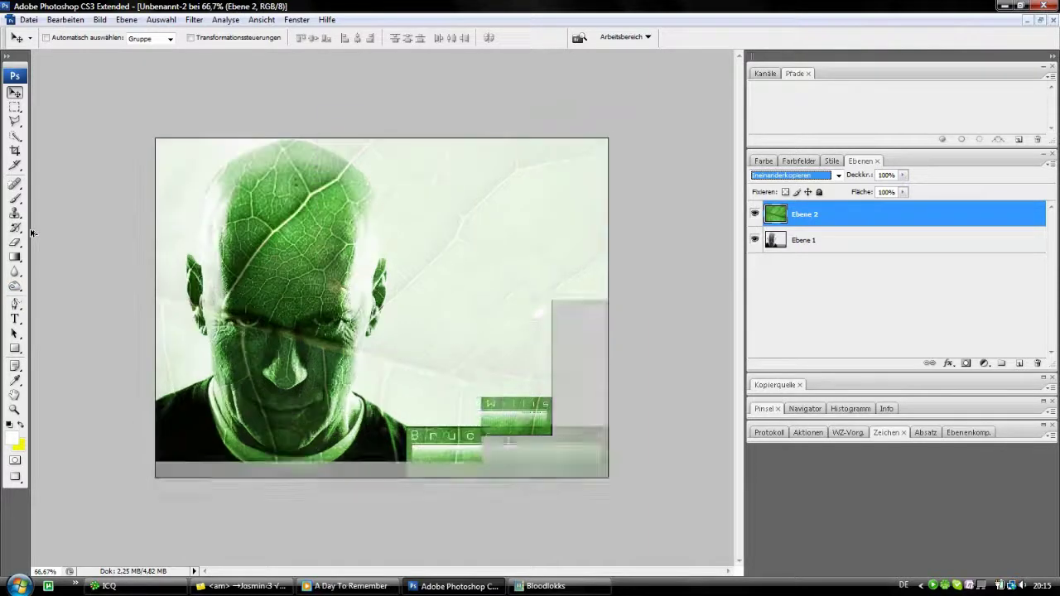
Zoom to 100%, select the Eraser, preview blend modes and keep Ineinanderkopieren
key("ctrl+plus")
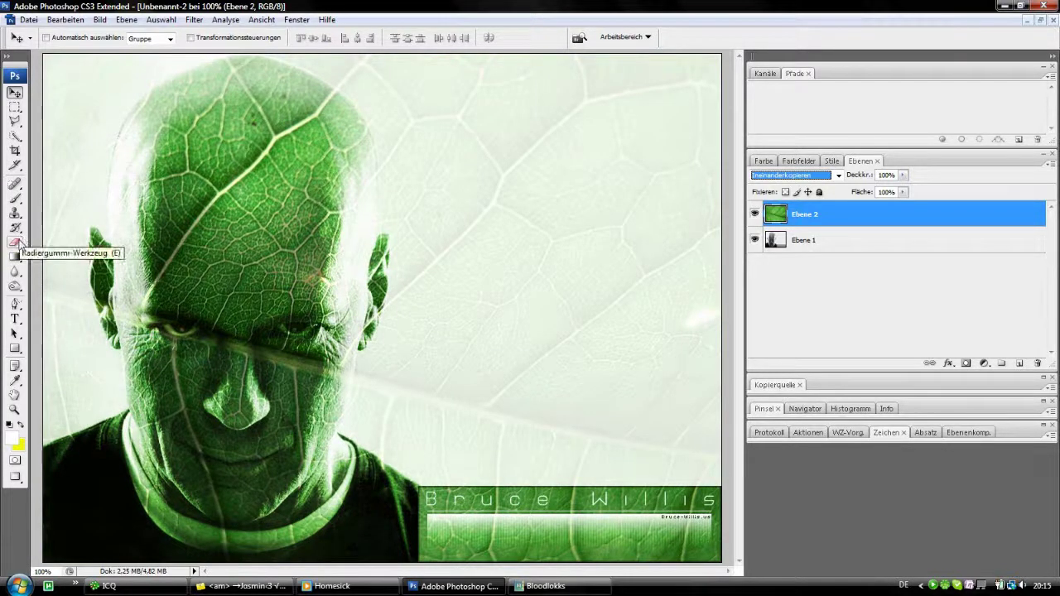
left_click(14, 242)
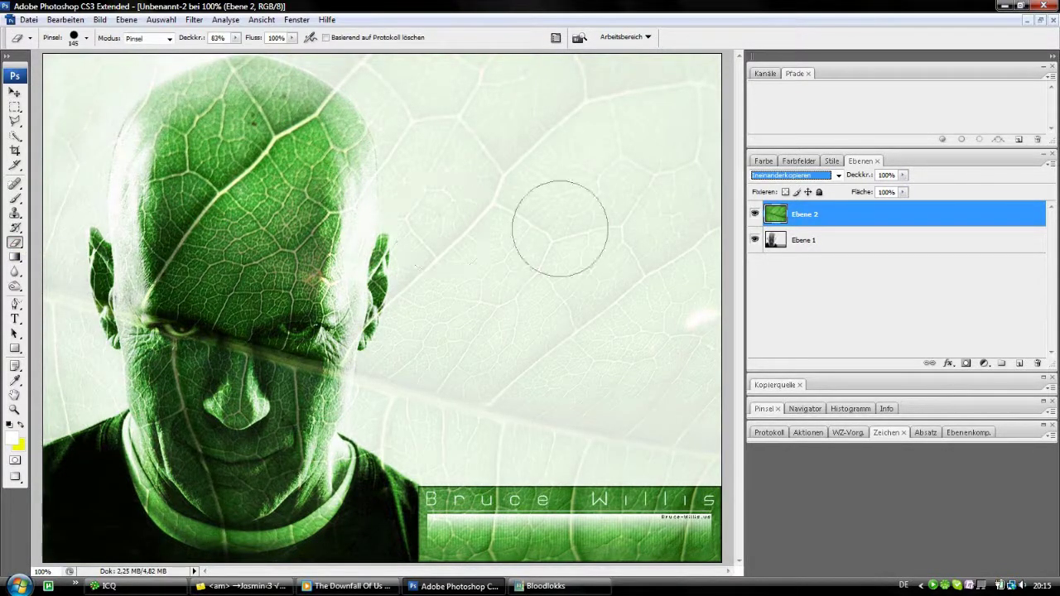
scroll(547, 207, "up", 7)
scroll(546, 207, "down", 2)
scroll(555, 211, "down", 2)
scroll(572, 219, "down", 2)
scroll(571, 220, "down", 1)
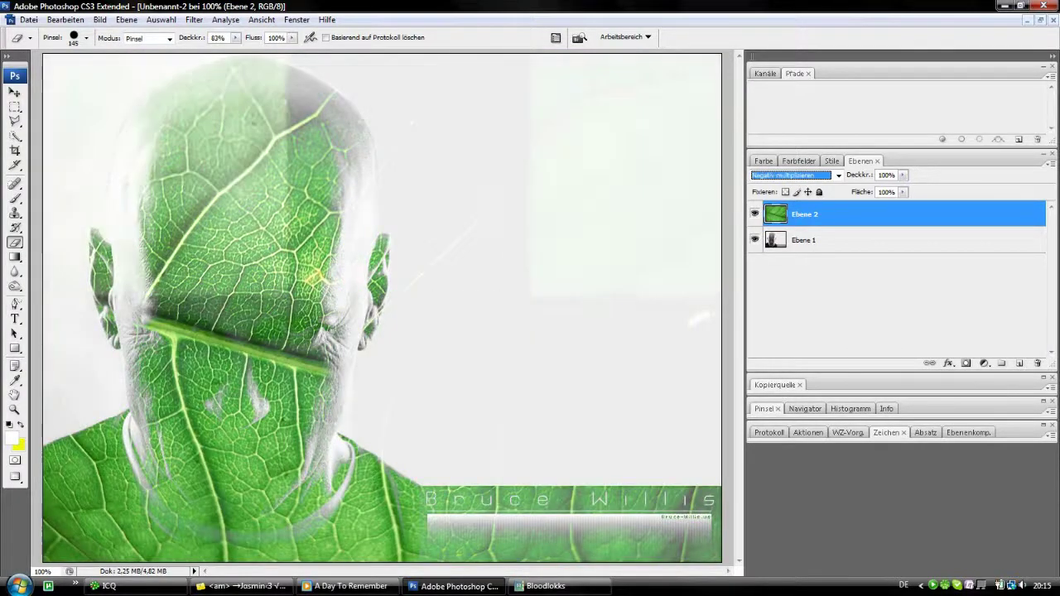
scroll(568, 222, "down", 1)
scroll(566, 222, "down", 1)
scroll(566, 222, "down", 1)
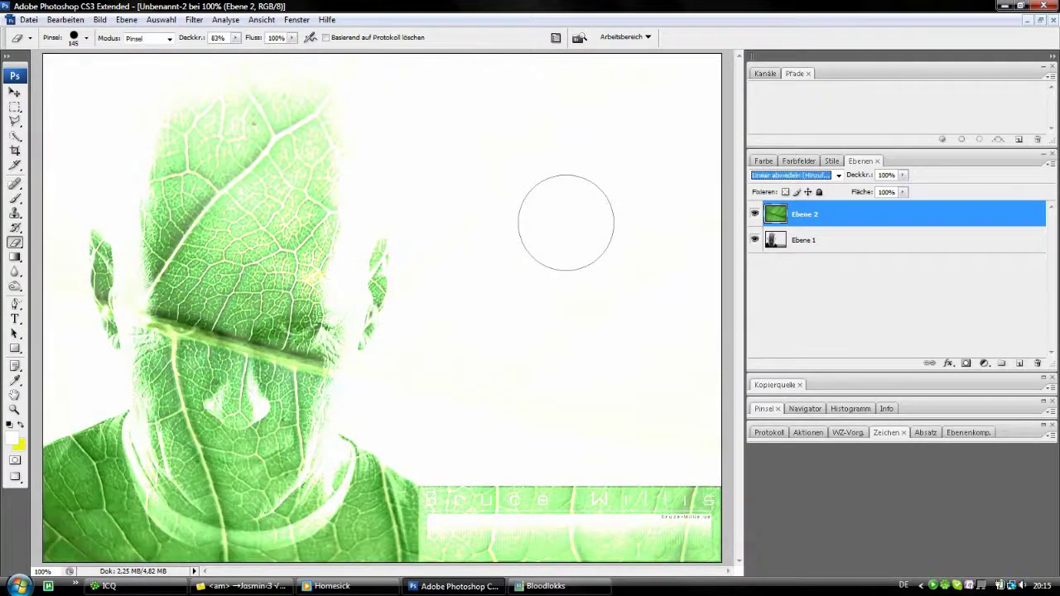
scroll(566, 222, "down", 1)
scroll(565, 222, "down", 1)
scroll(565, 222, "down", 1)
scroll(566, 222, "down", 1)
scroll(565, 222, "down", 1)
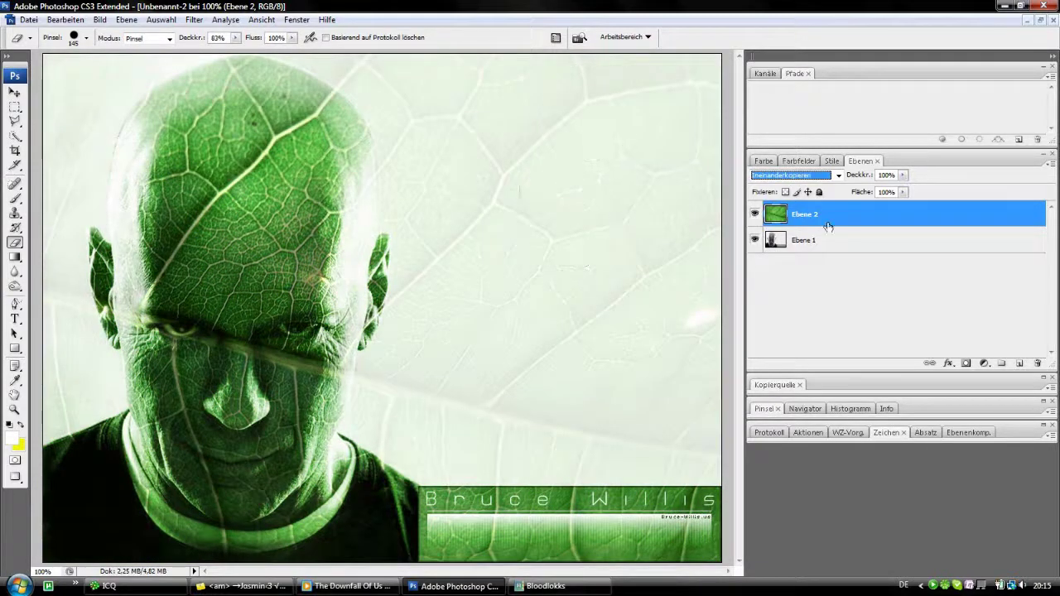
key("Return")
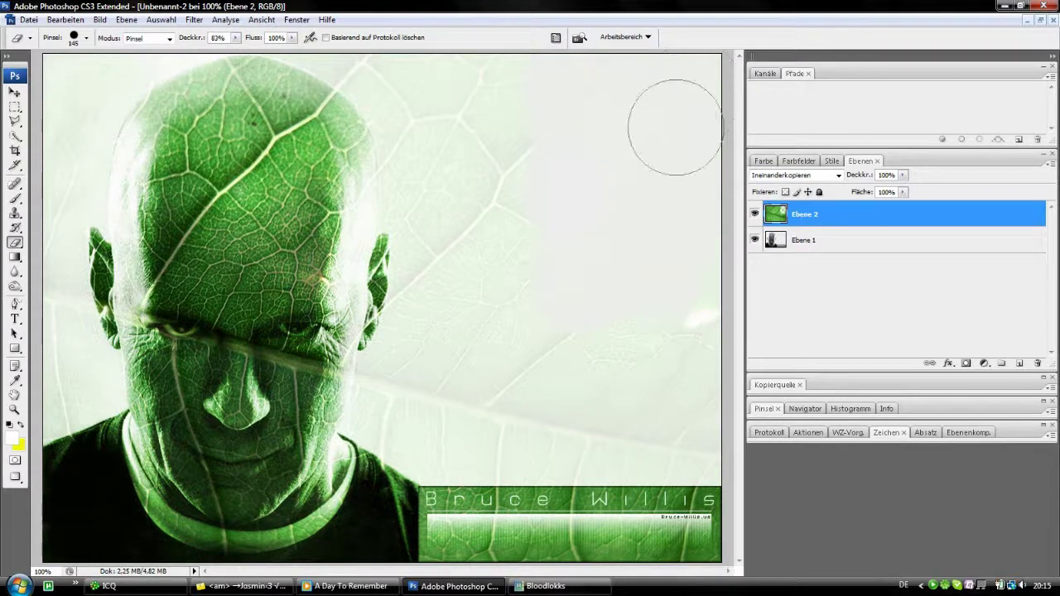
Erase the leaf from the upper-right background, resize the brush and raise eraser opacity to 100%
mouse_move(465, 121)
left_mouse_down()
mouse_move(516, 90)
mouse_move(571, 171)
mouse_move(670, 95)
mouse_move(538, 142)
mouse_move(558, 119)
mouse_move(571, 178)
mouse_move(670, 343)
mouse_move(673, 392)
left_mouse_up()
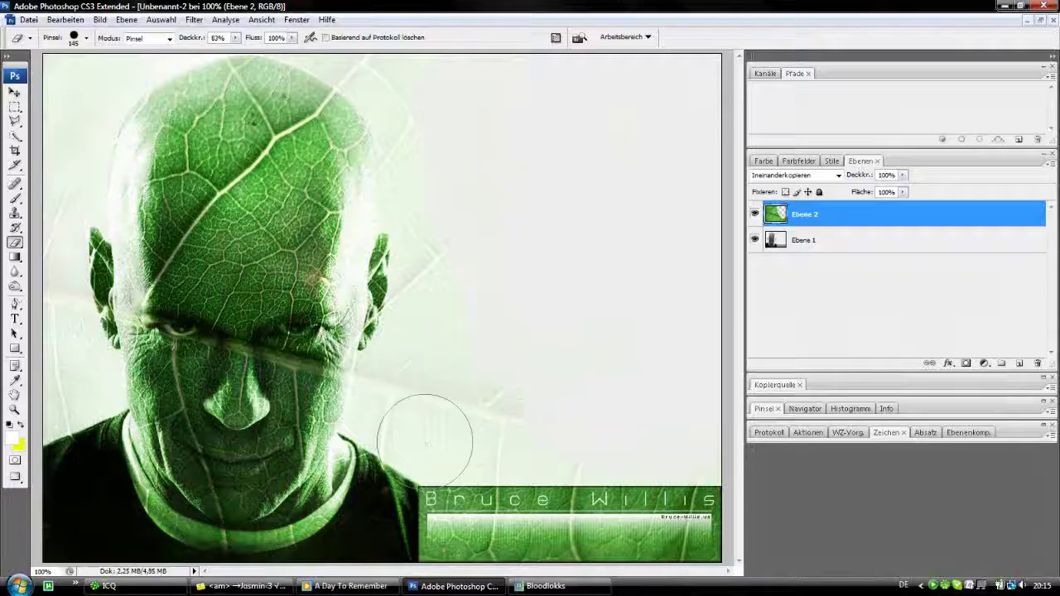
key("ctrl+minus")
right_click(435, 319)
left_click_drag(506, 351, 529, 351)
key("Return")
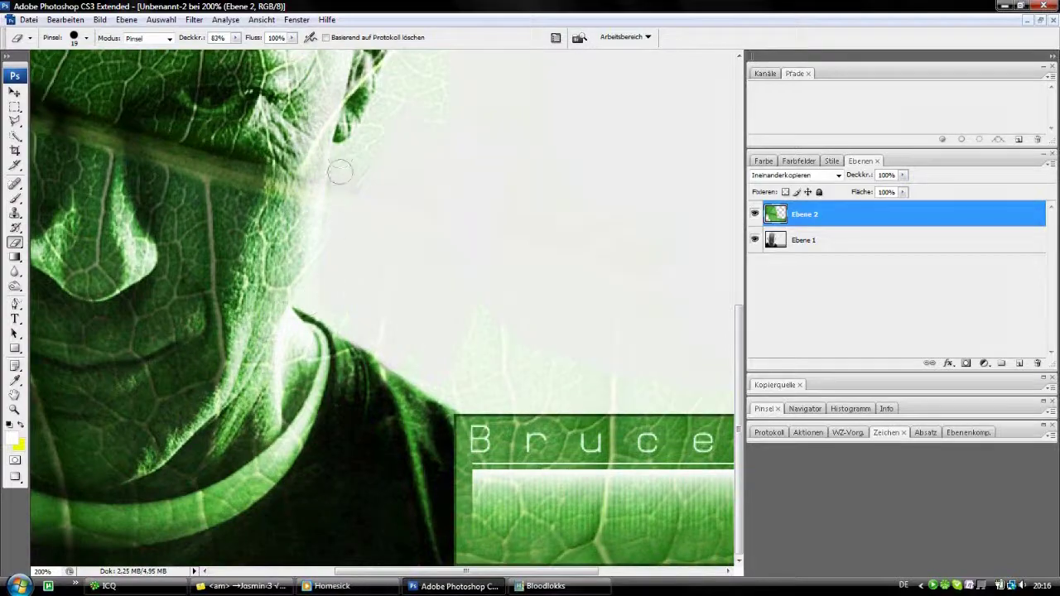
left_click_drag(340, 172, 381, 325)
left_click_drag(426, 193, 414, 406)
key("0")
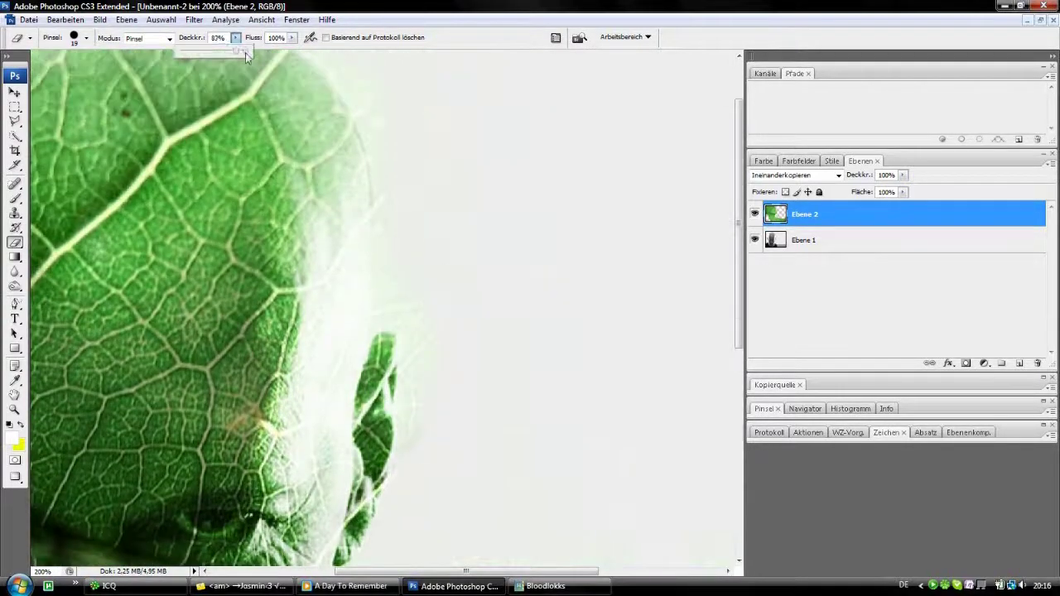
Erase the leaf off the remaining background, shirt and collar, undoing one stray stroke
left_click_drag(390, 267, 552, 351)
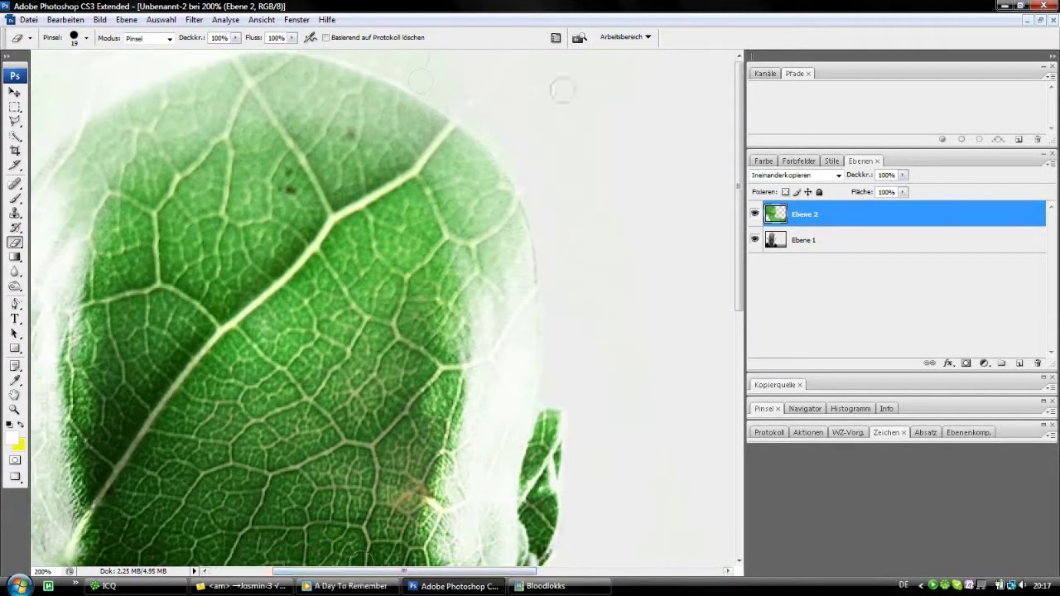
left_click_drag(83, 265, 189, 508)
key("ctrl+z")
left_click_drag(447, 571, 386, 571)
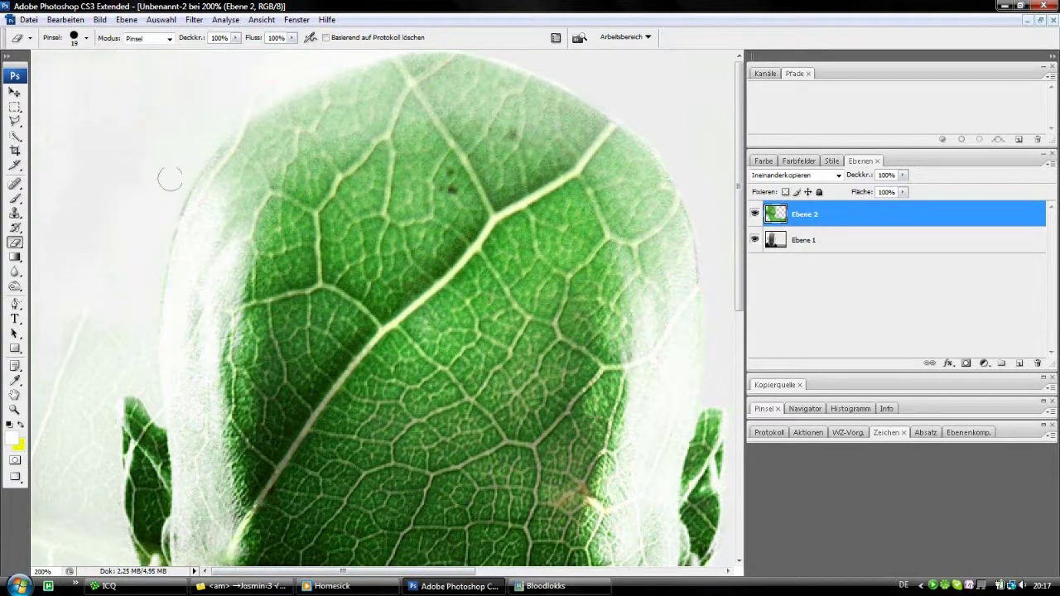
scroll(170, 179, "down", 3)
scroll(71, 113, "down", 3)
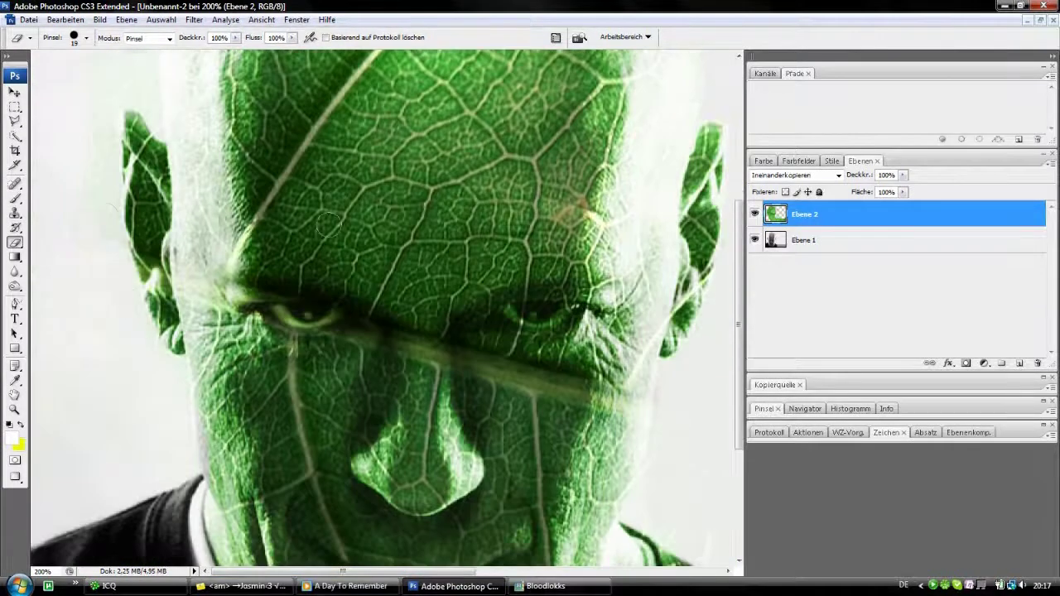
scroll(89, 244, "up", 3)
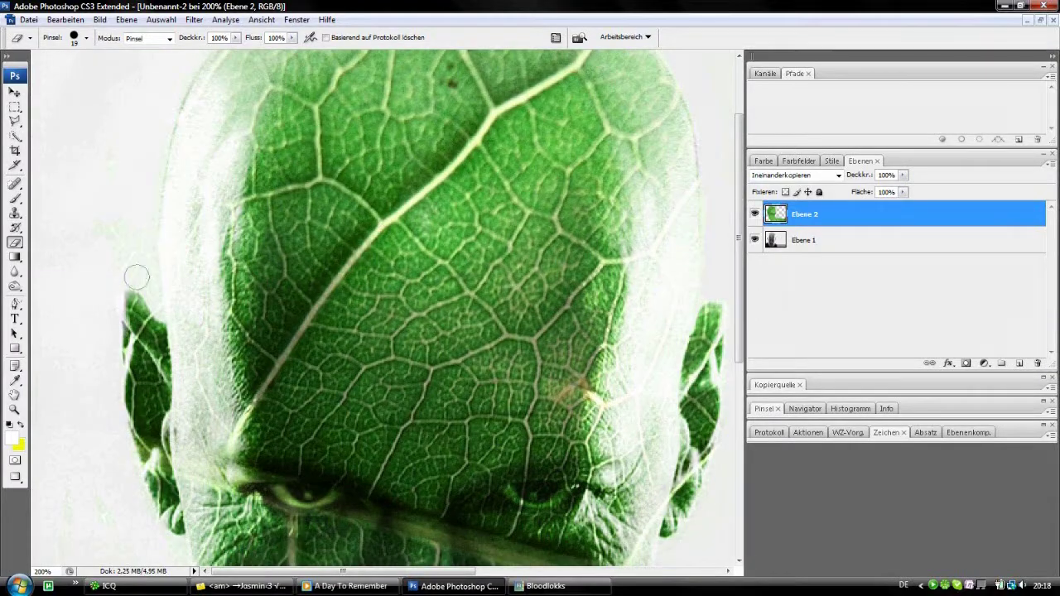
scroll(125, 265, "down", 3)
scroll(56, 206, "down", 4)
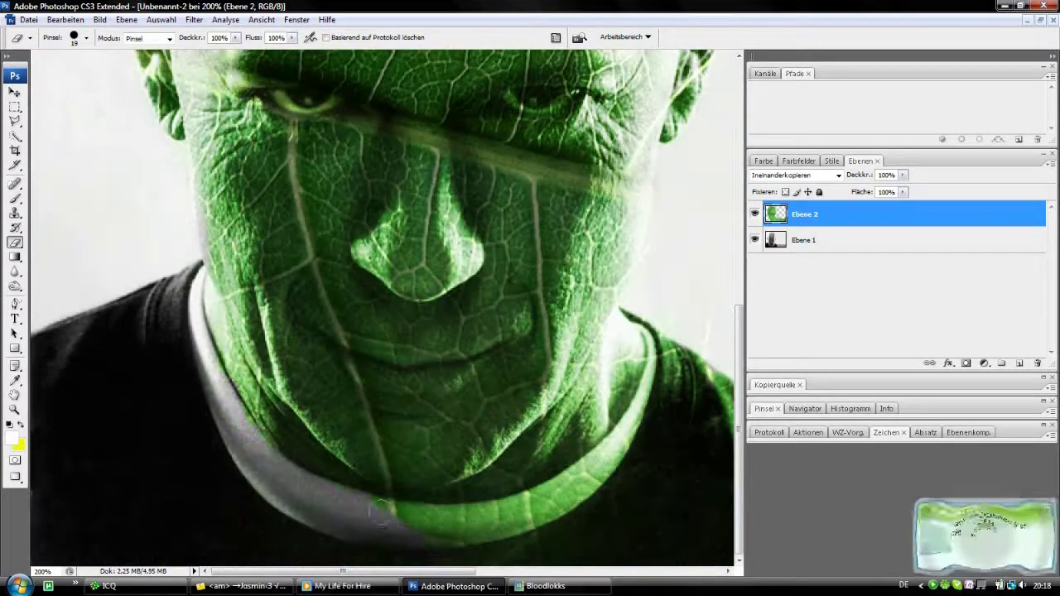
left_click_drag(381, 510, 609, 476)
scroll(722, 369, "up", 1)
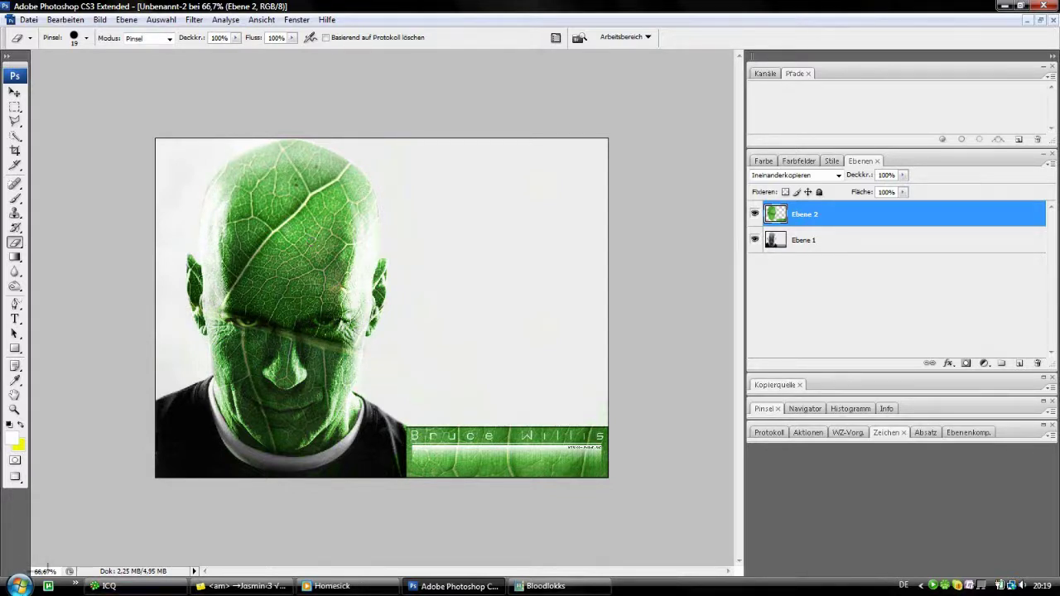
Zoom to 300% on the eyes and lower the eraser opacity to 53%
key("ctrl+plus")
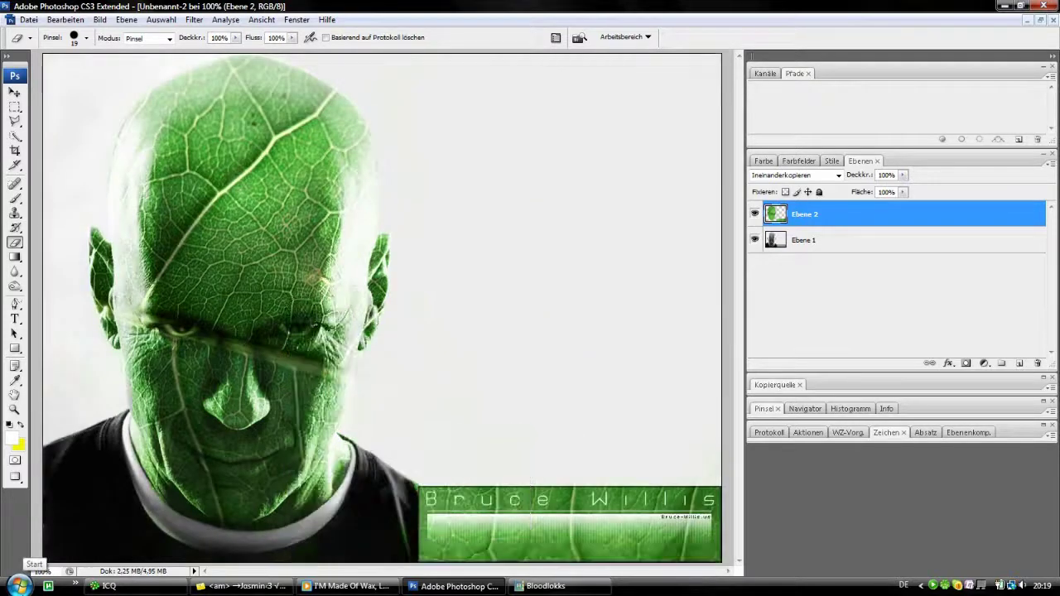
key("ctrl+plus")
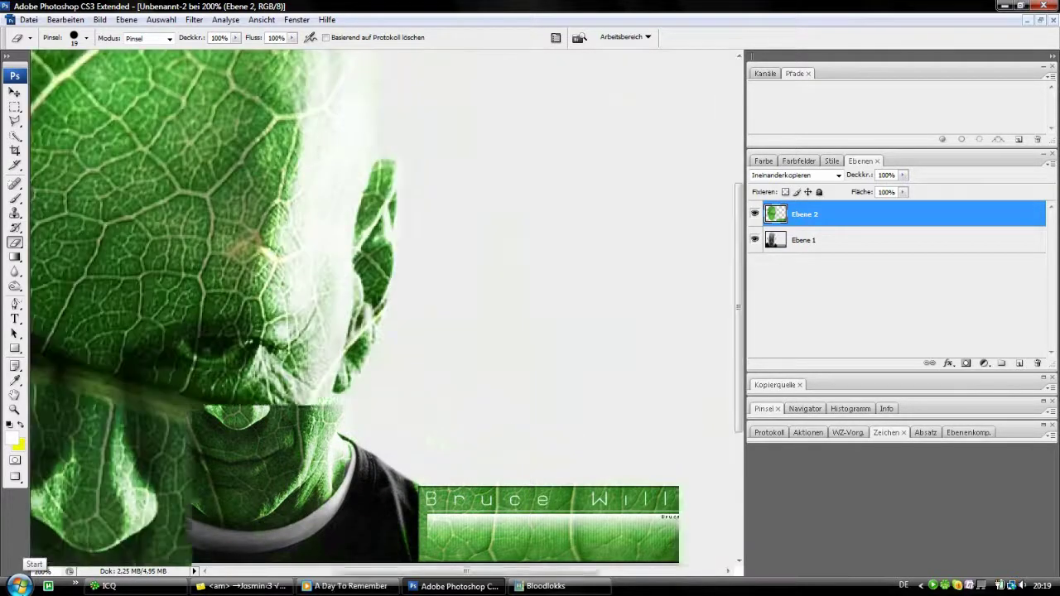
key("ctrl+plus")
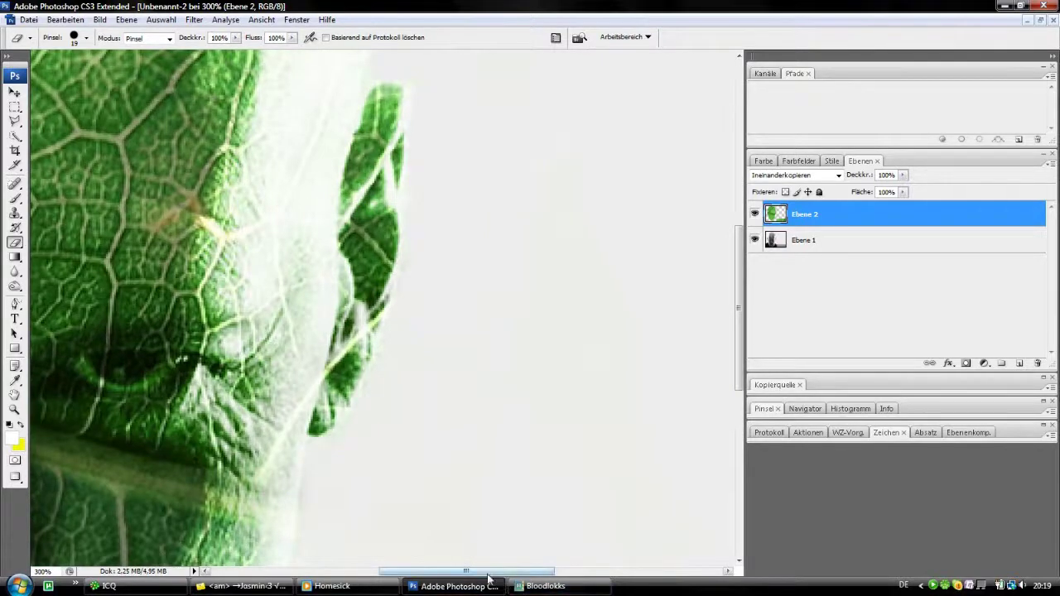
left_click_drag(488, 574, 373, 573)
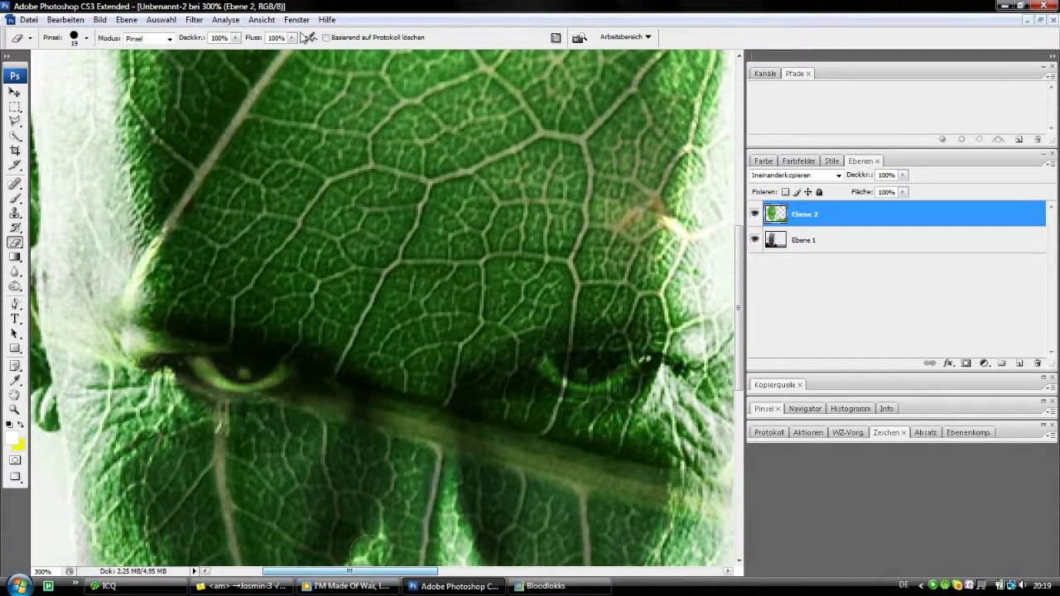
left_click(236, 37)
left_click(205, 51)
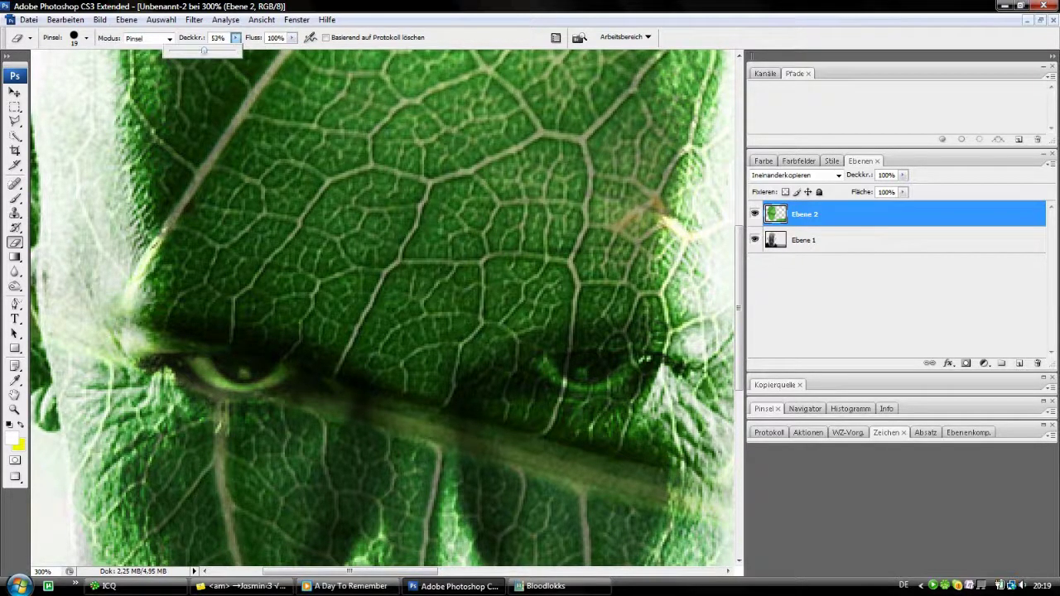
Shrink the brush, fade the leaf from the left eye, then set a 1 px brush
right_click(224, 374)
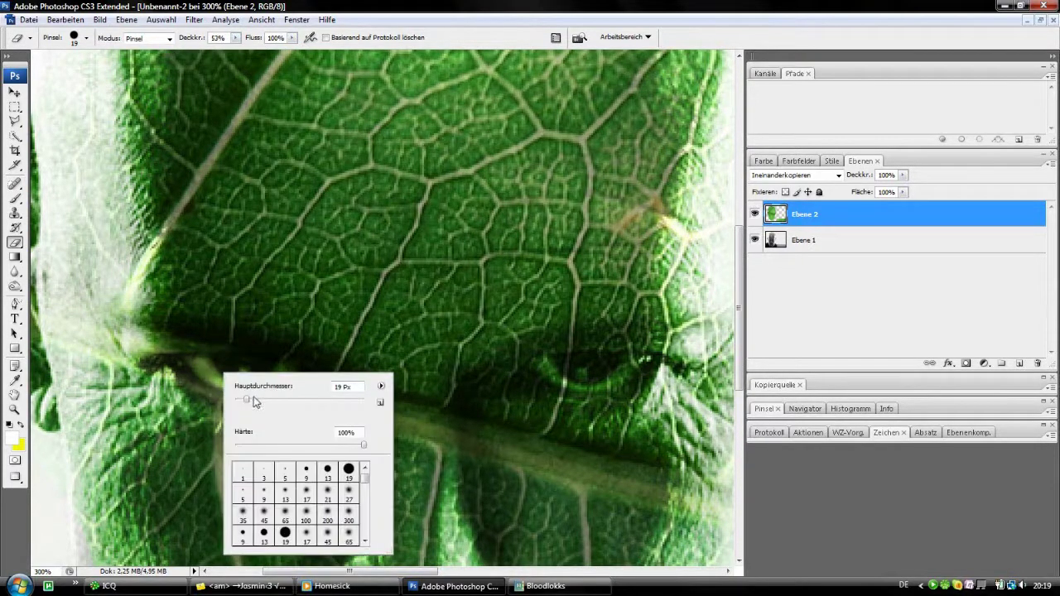
left_click_drag(249, 403, 239, 400)
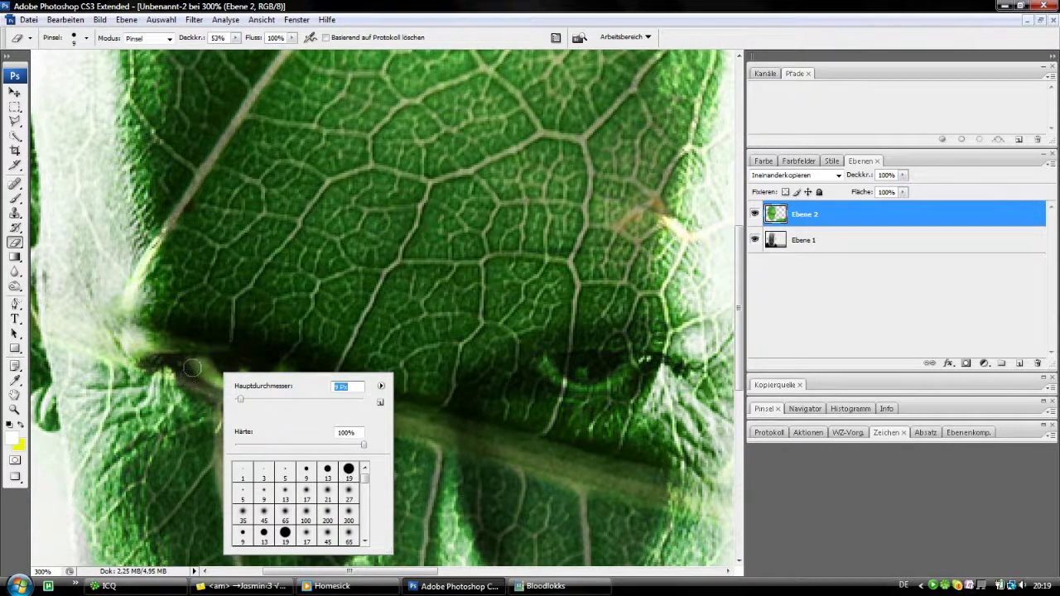
left_click(201, 367)
mouse_move(201, 367)
left_mouse_down()
mouse_move(217, 380)
mouse_move(274, 379)
mouse_move(211, 379)
left_mouse_up()
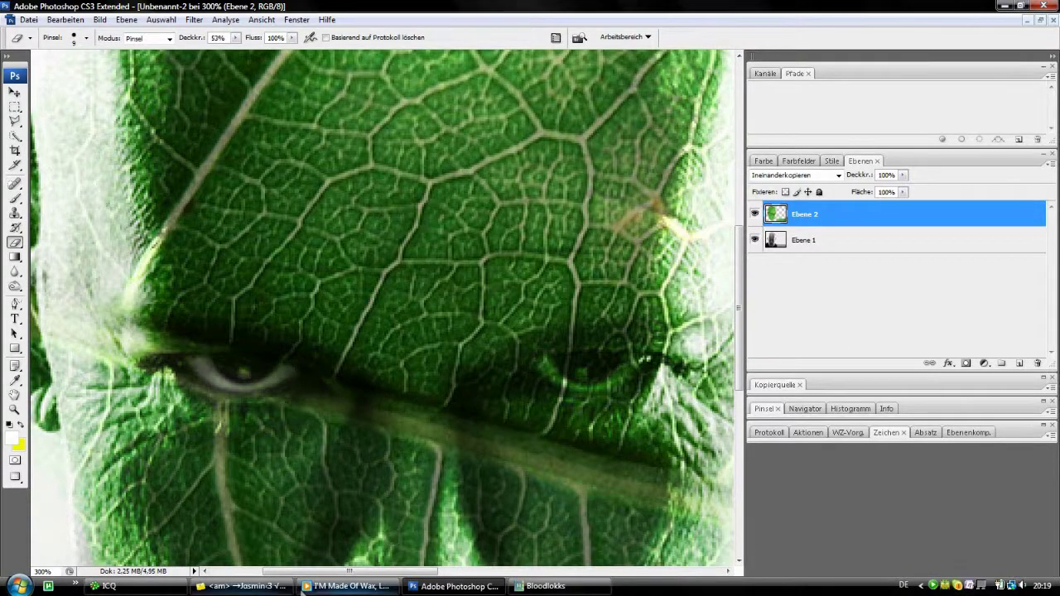
left_click_drag(349, 571, 391, 571)
right_click(408, 363)
left_click_drag(430, 388, 427, 388)
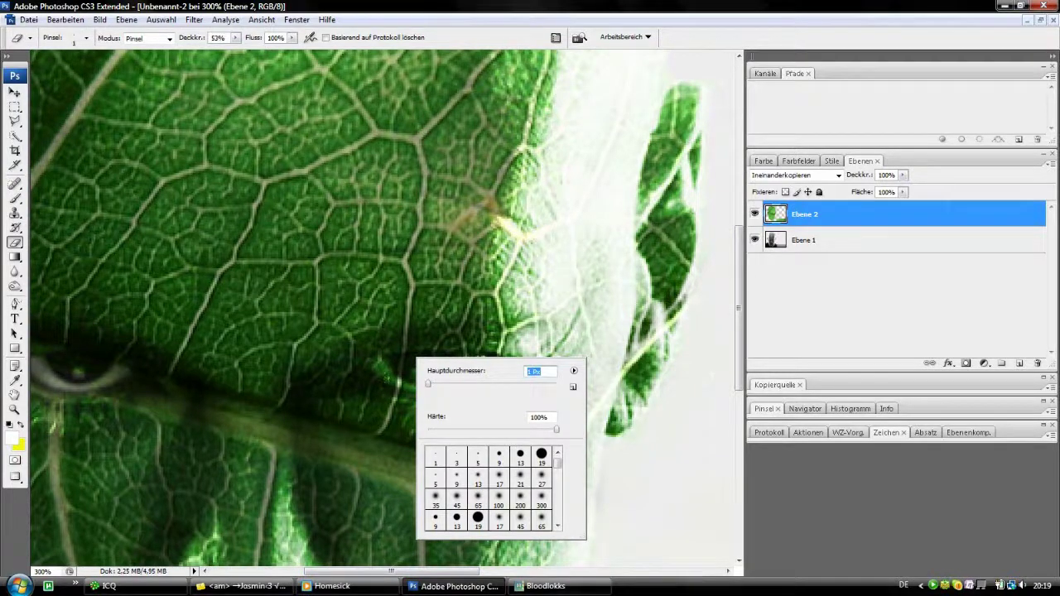
key("Return")
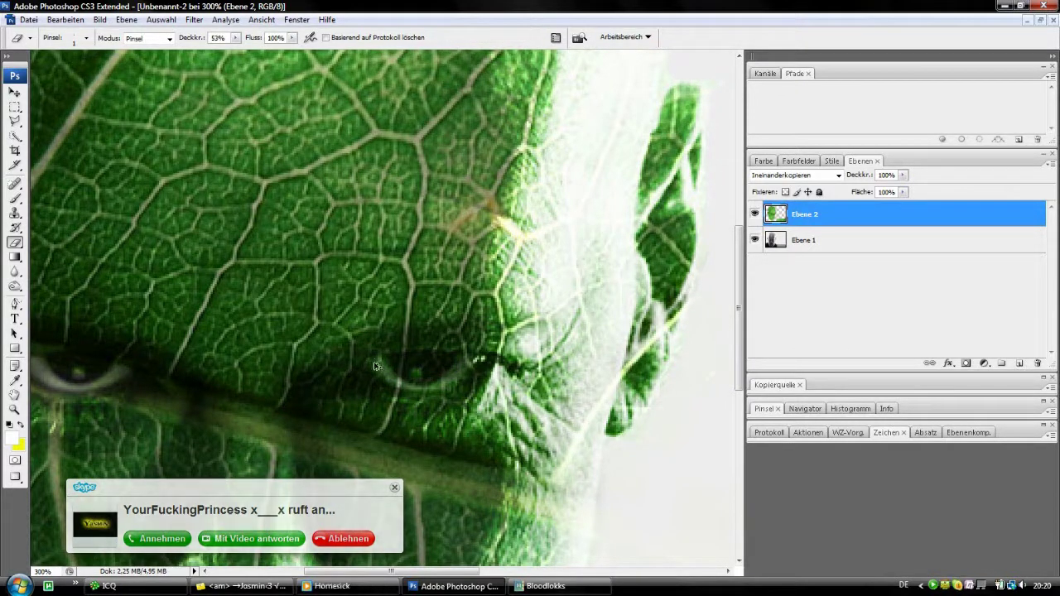
Zoom out to 66.7% to view the finished leaf-textured portrait
key("ctrl+alt+0")
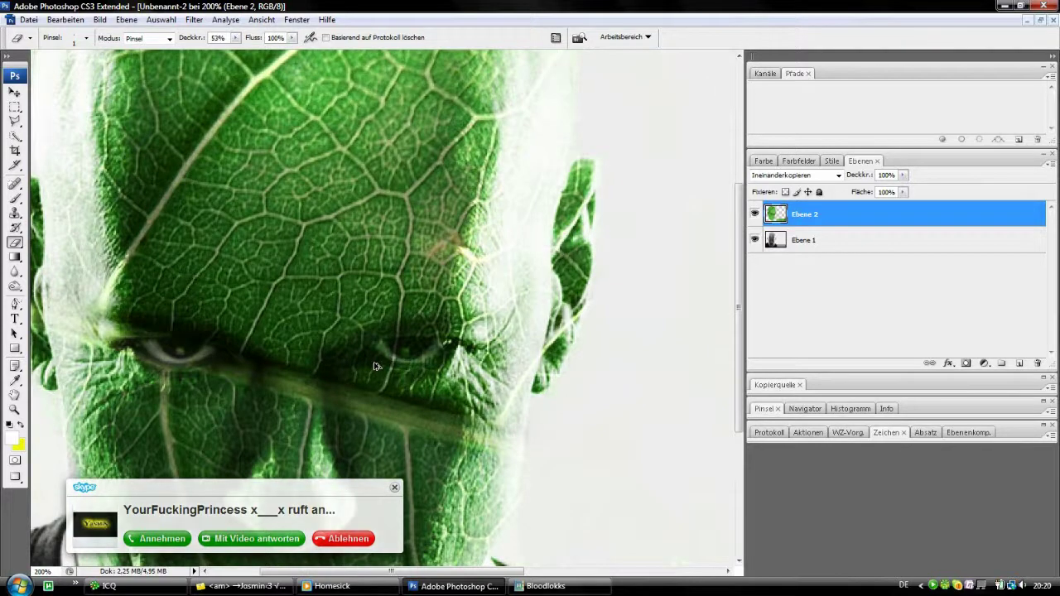
key("ctrl+minus")
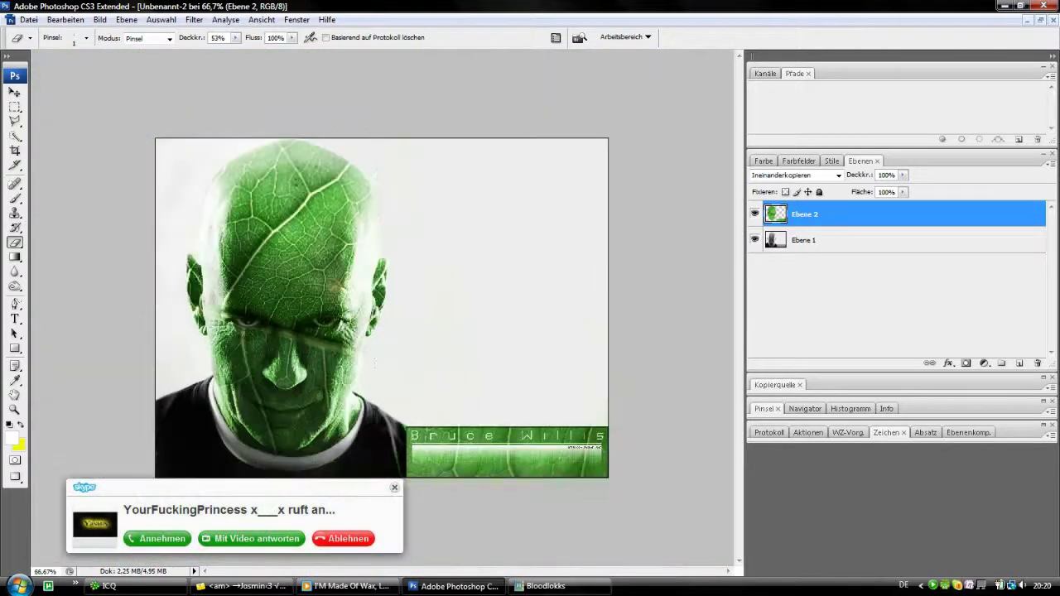